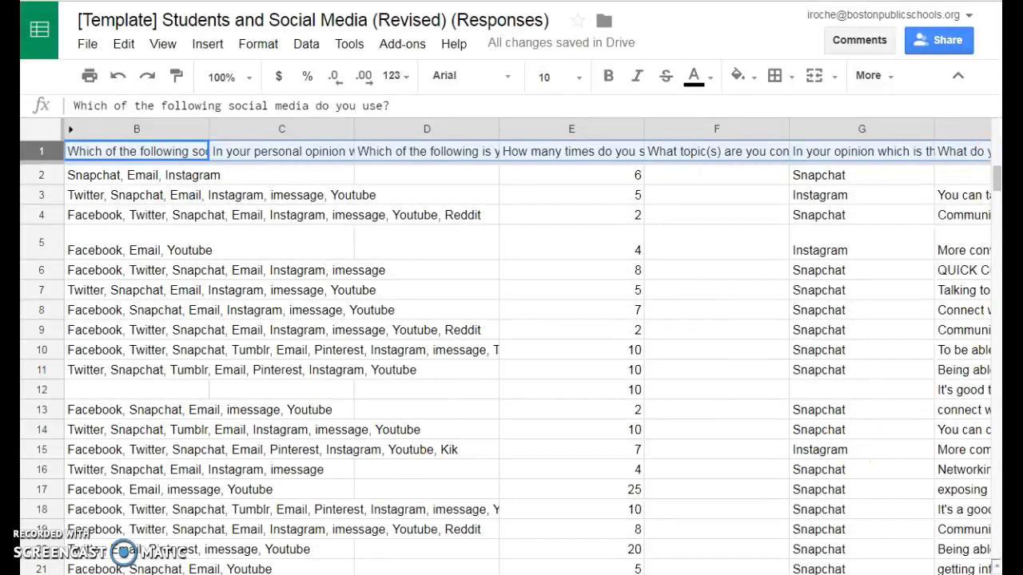
# Insert four blank rows above the header row of survey questions
pyautogui.rightClick(44, 153)
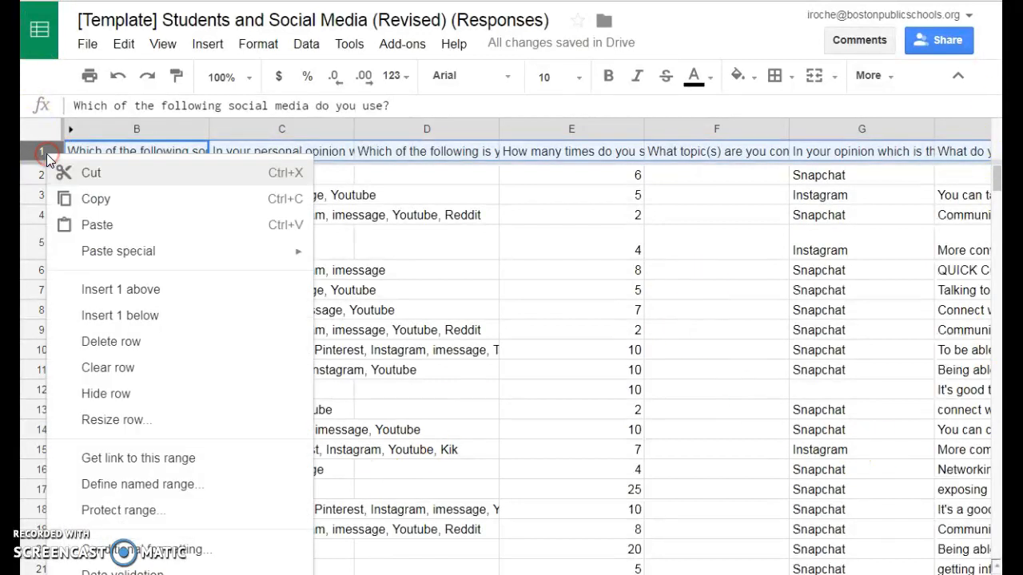
pyautogui.click(65, 293)
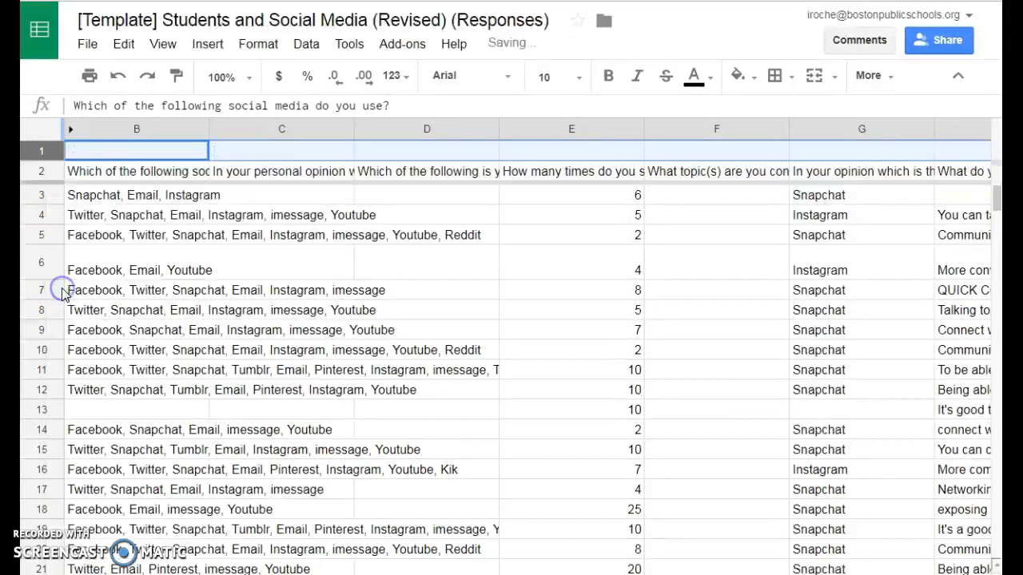
pyautogui.rightClick(41, 152)
pyautogui.click(115, 292)
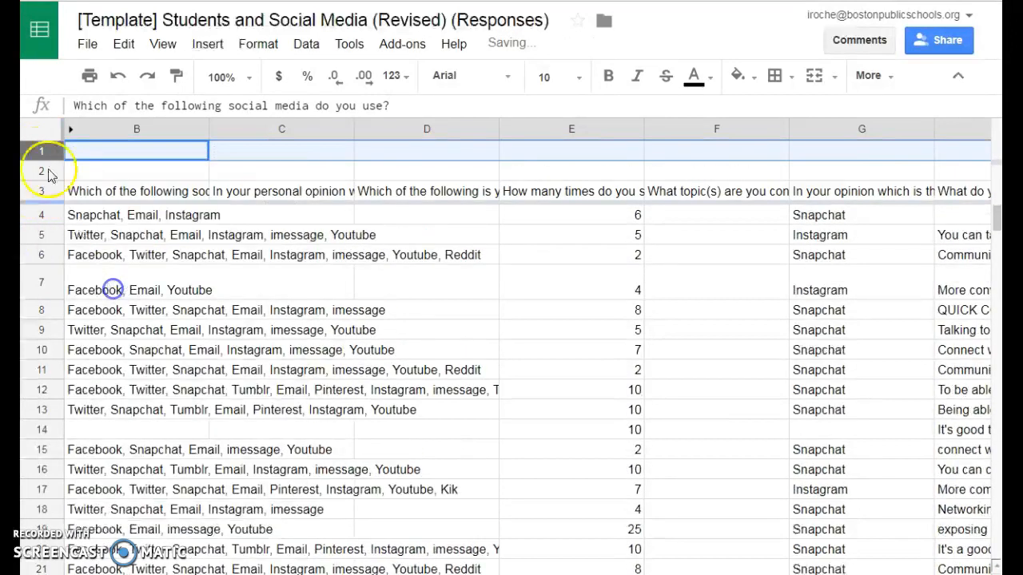
pyautogui.rightClick(46, 157)
pyautogui.click(117, 296)
pyautogui.rightClick(38, 151)
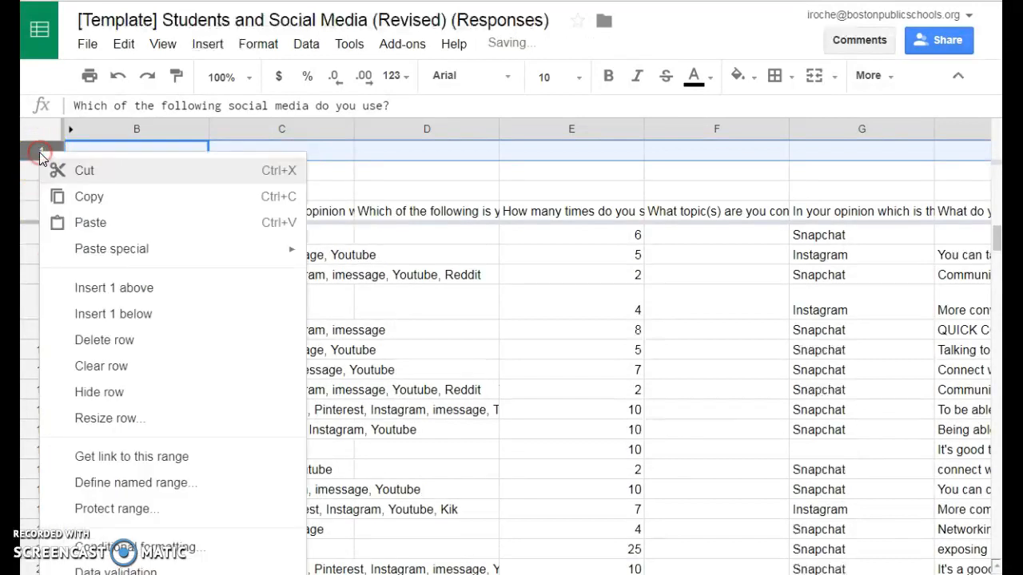
pyautogui.click(105, 290)
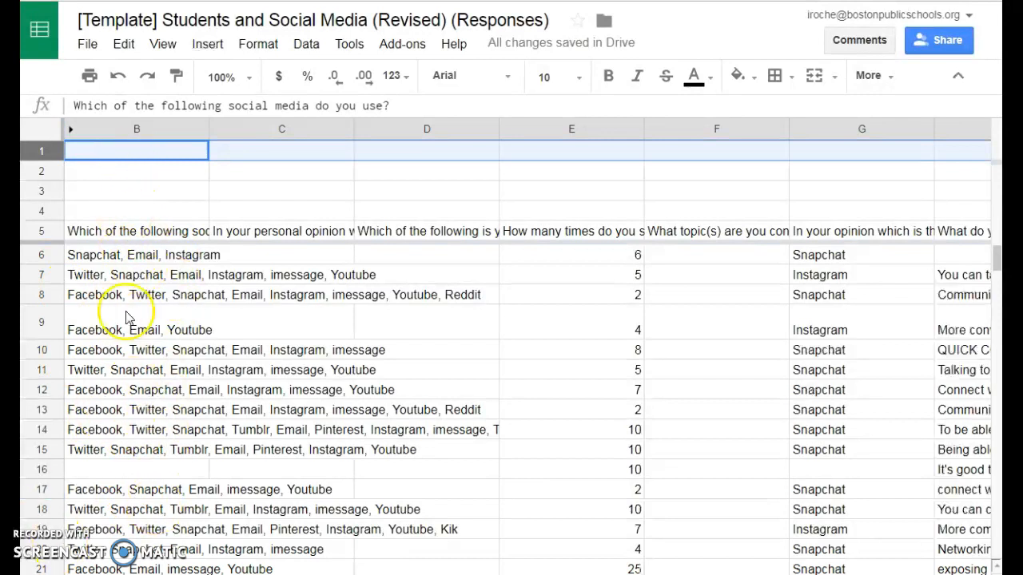
# Enter the labels Snapchat, Email, Instagram and imessage in cells B1 to B4
pyautogui.click(148, 154)
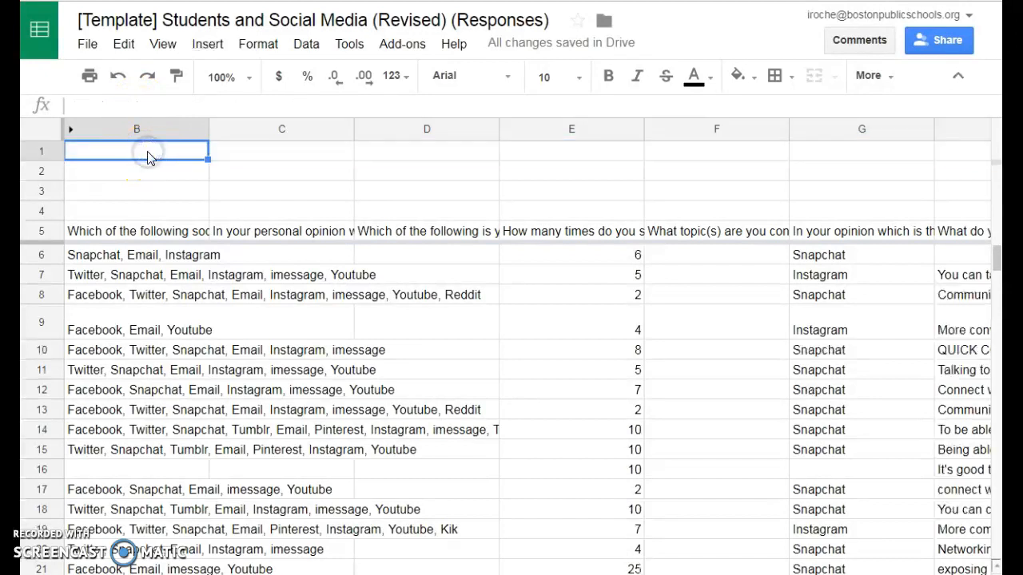
pyautogui.write('Snapchat')
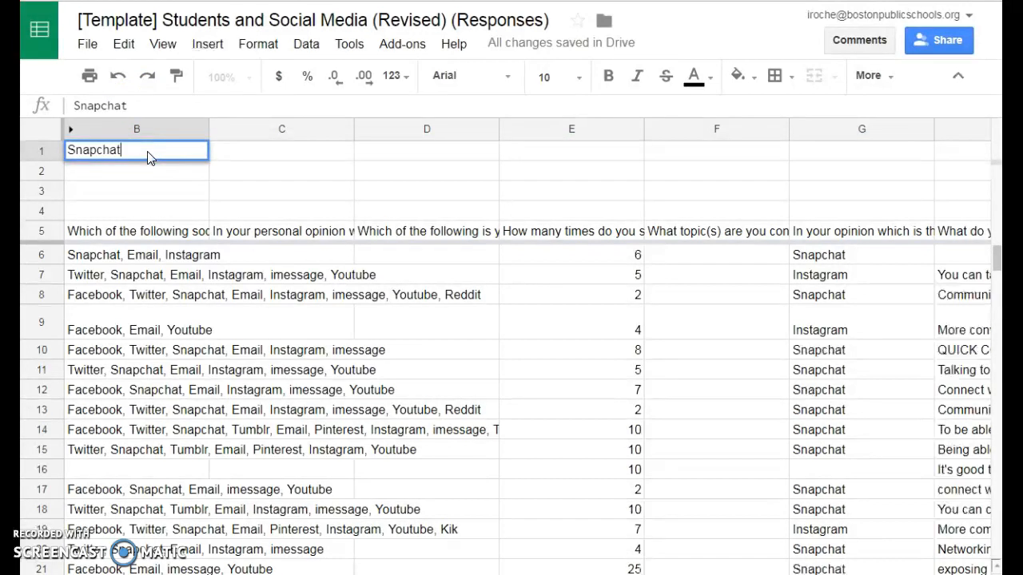
pyautogui.press('Return')
pyautogui.write('Email')
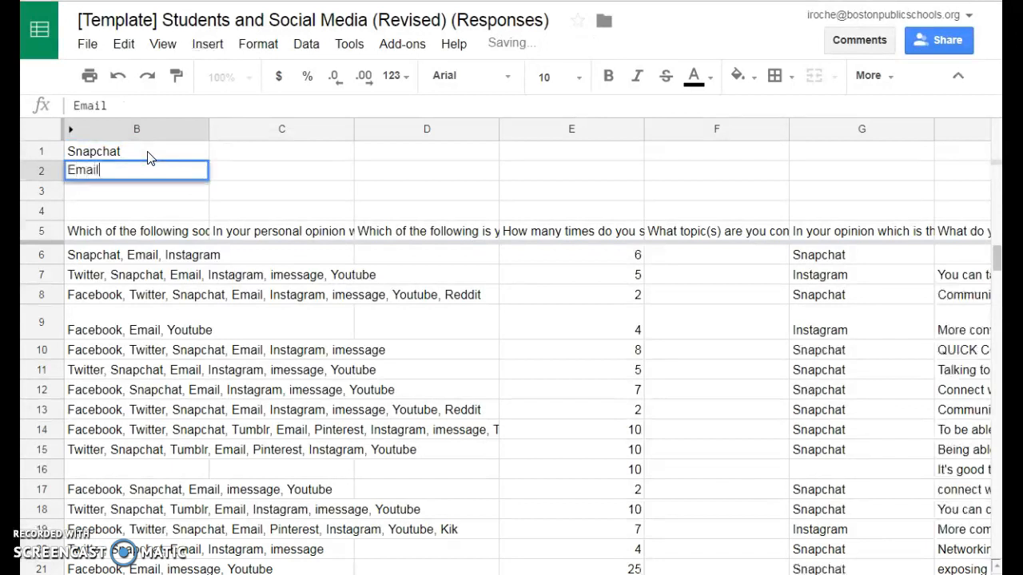
pyautogui.press('Return')
pyautogui.write('Instagram')
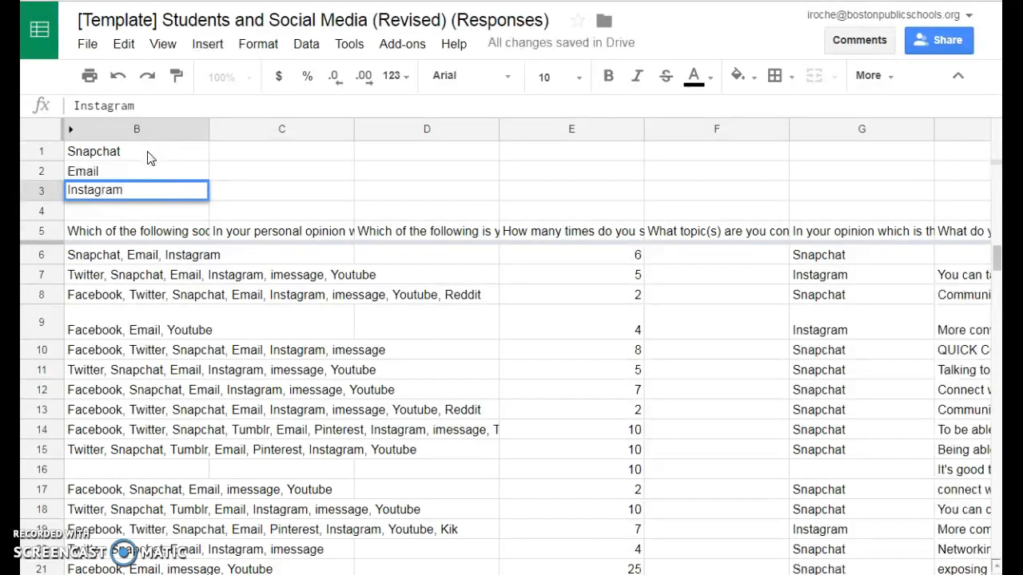
pyautogui.press('Return')
pyautogui.write('imessage')
pyautogui.press('Tab')
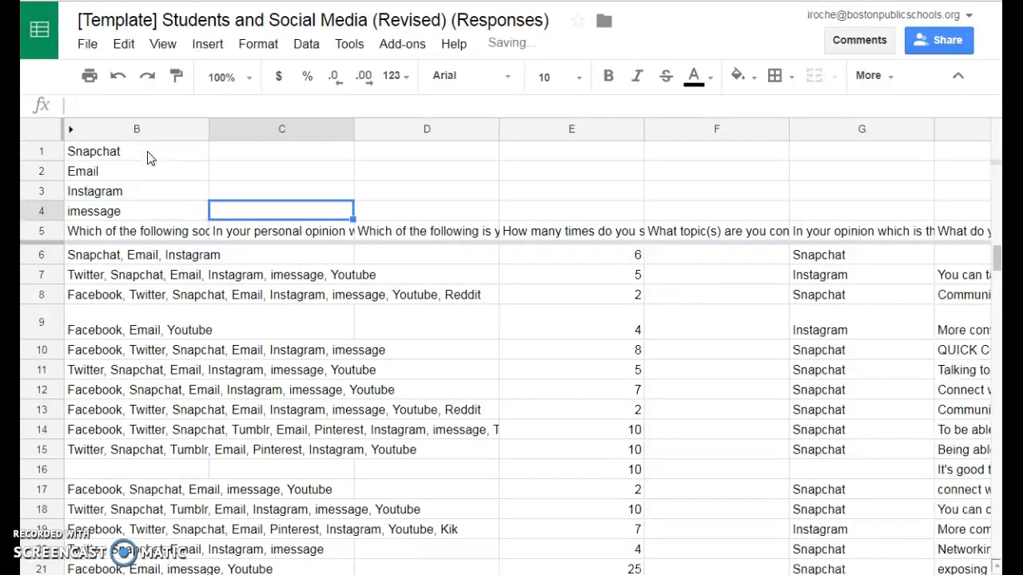
# Enter the labels Youtube, Tinder, Twitter and Facebook in cells D1 to D4
pyautogui.press('Tab')
pyautogui.press('Up')
pyautogui.press('Up')
pyautogui.press('Up')
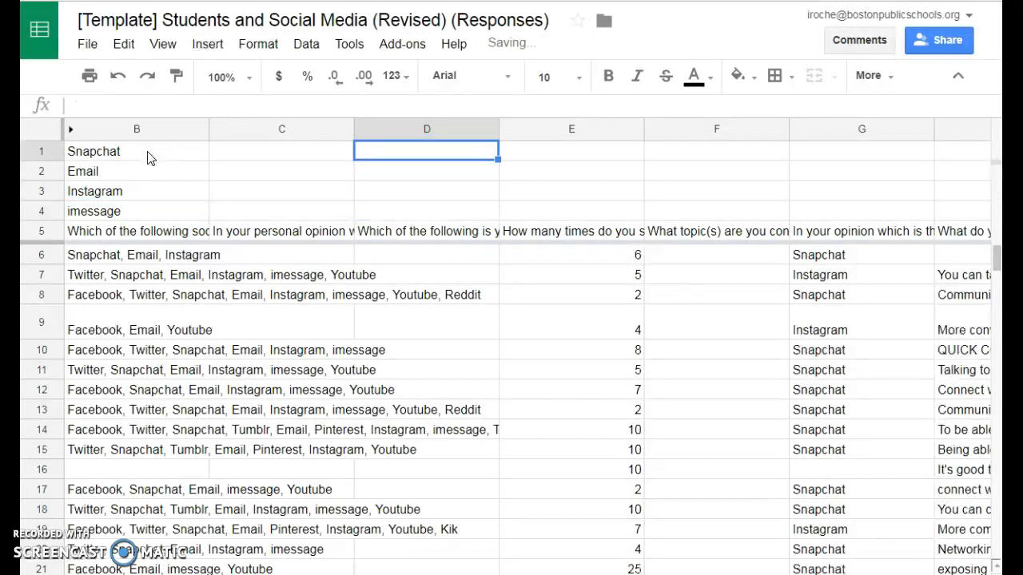
pyautogui.write('Youtube')
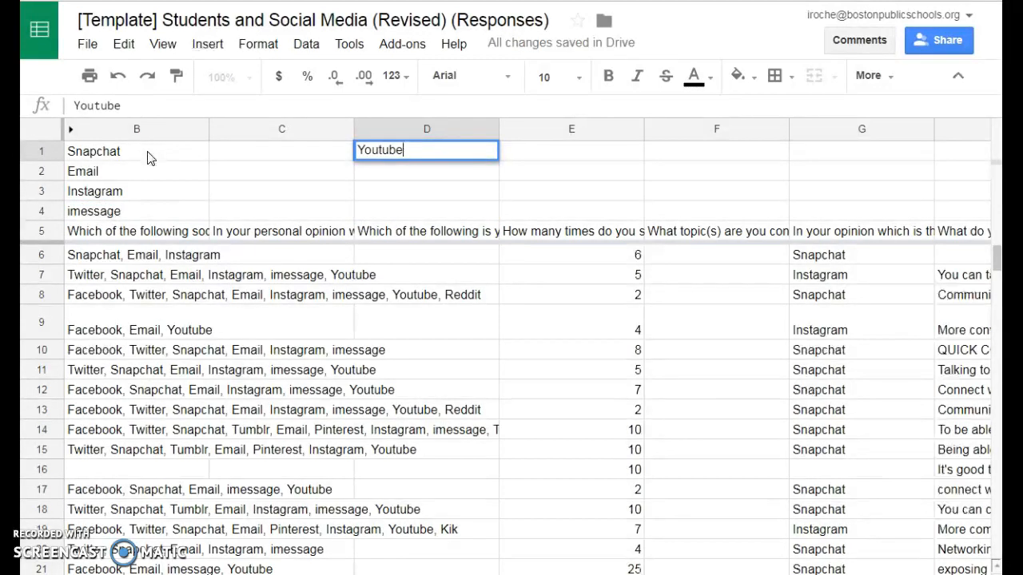
pyautogui.press('Return')
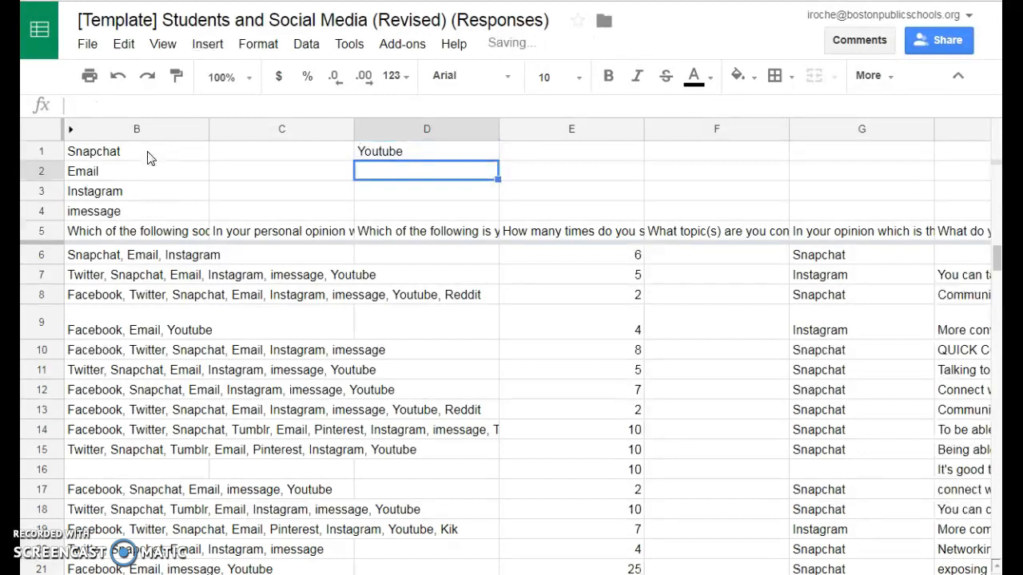
pyautogui.write('Tinder')
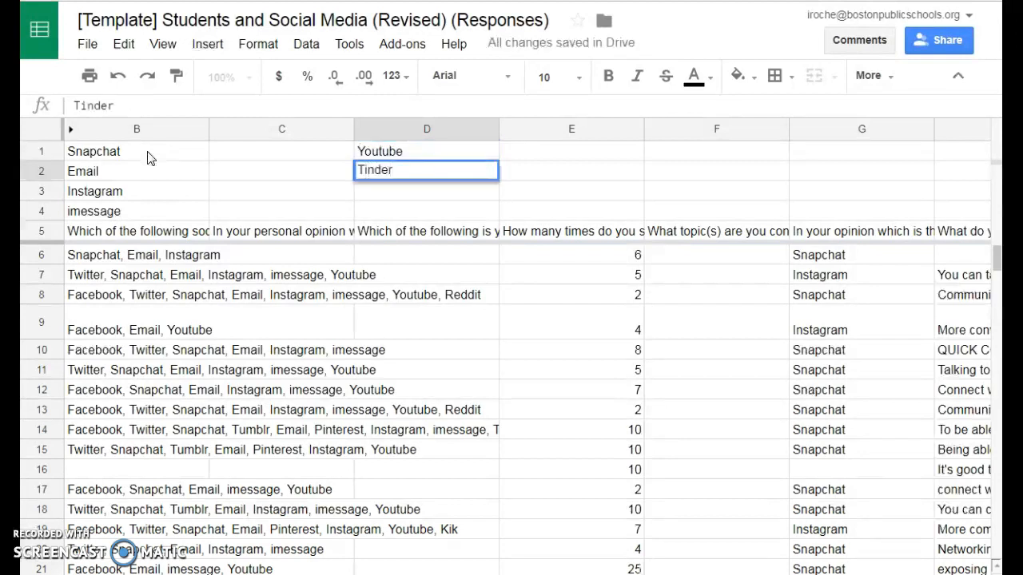
pyautogui.press('Return')
pyautogui.write('Twitter')
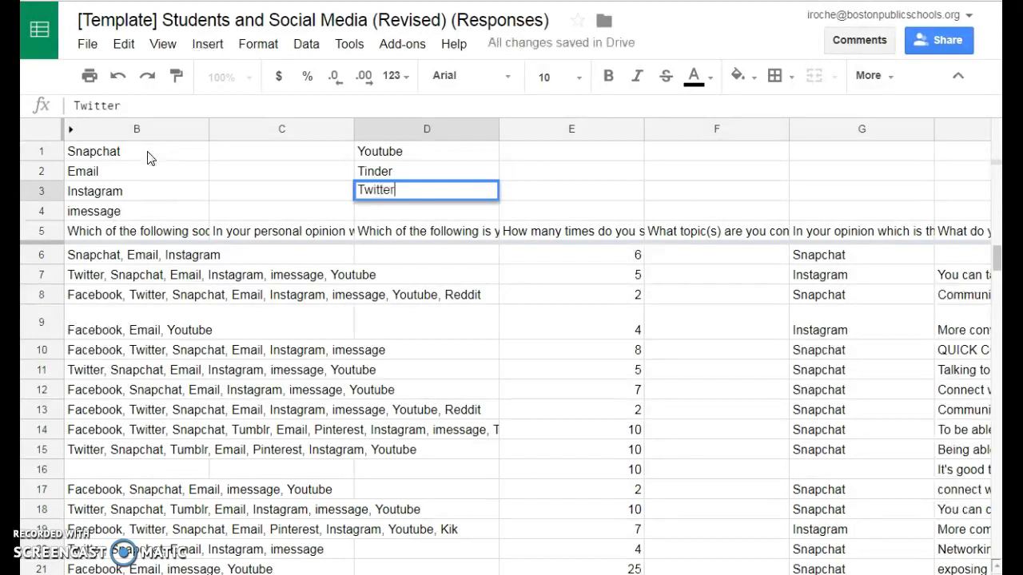
pyautogui.press('Return')
pyautogui.write('Facebook')
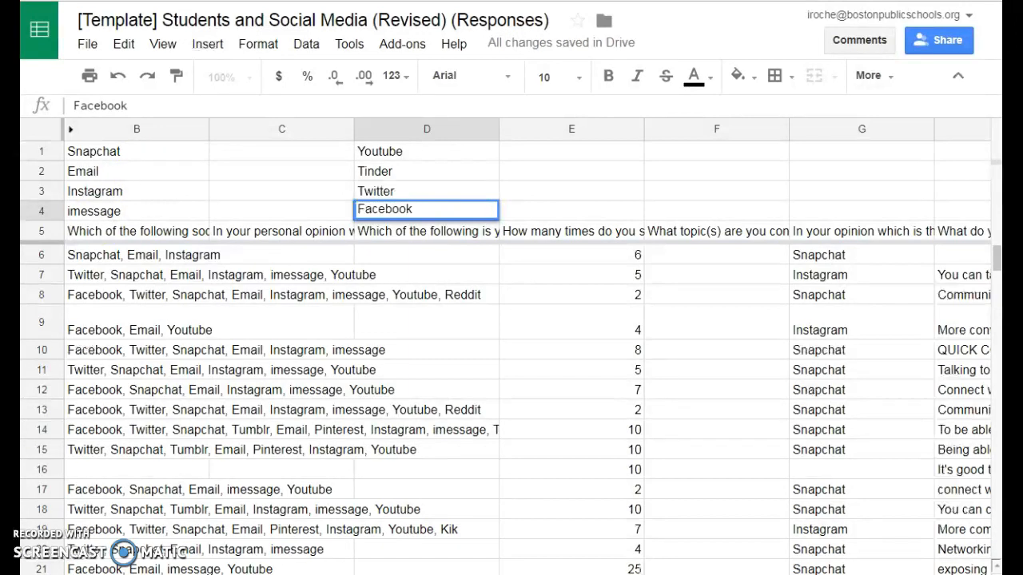
# Make the social media labels in B1:B4 and D1:D4 bold
pyautogui.click(128, 152)
pyautogui.moveTo(128, 152); pyautogui.dragTo(128, 210)
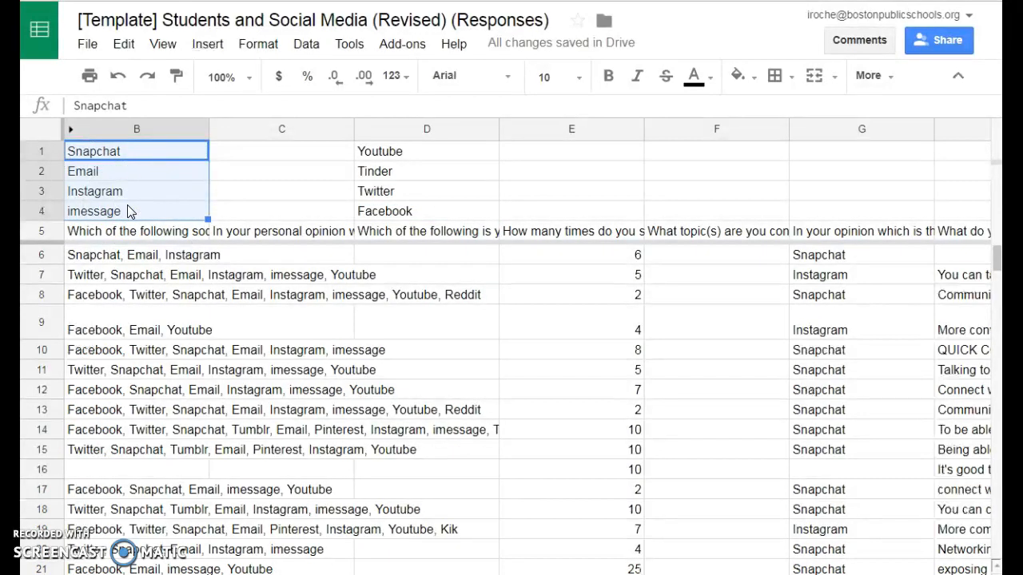
pyautogui.click(608, 75)
pyautogui.moveTo(428, 151); pyautogui.dragTo(429, 211)
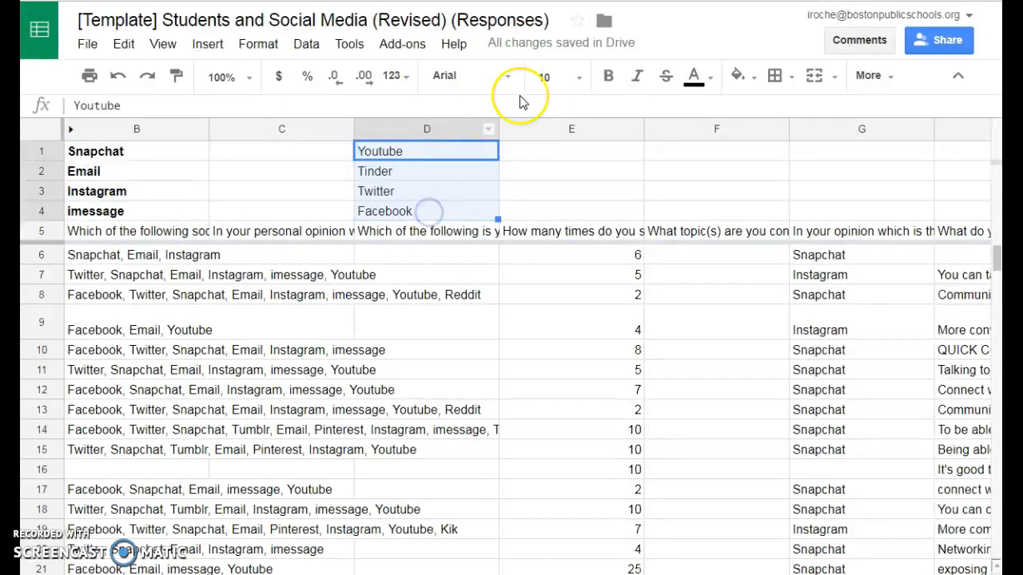
pyautogui.click(608, 75)
# Fill the summary range B1:E4 with light green
pyautogui.click(157, 150)
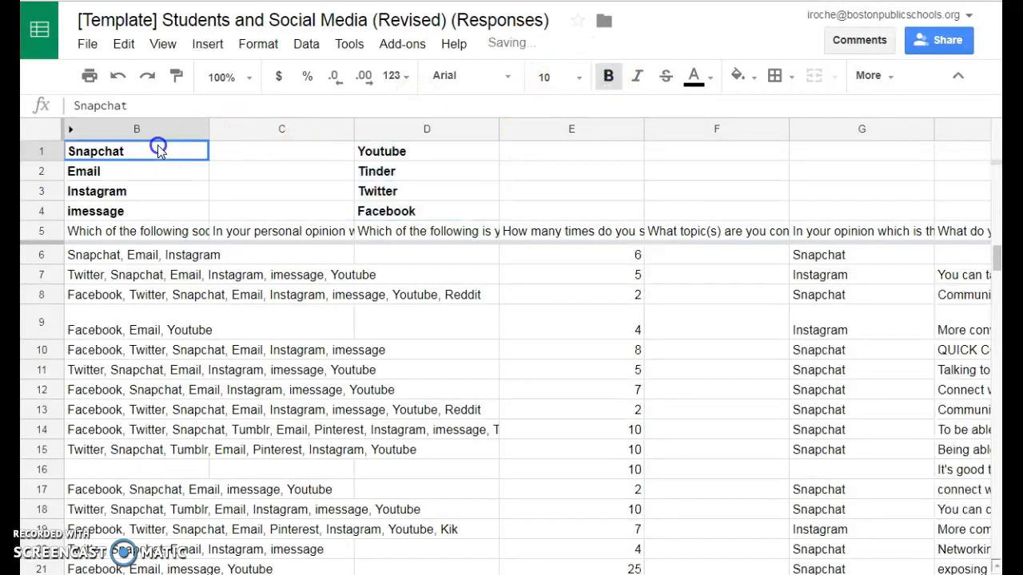
pyautogui.moveTo(158, 149); pyautogui.dragTo(560, 210)
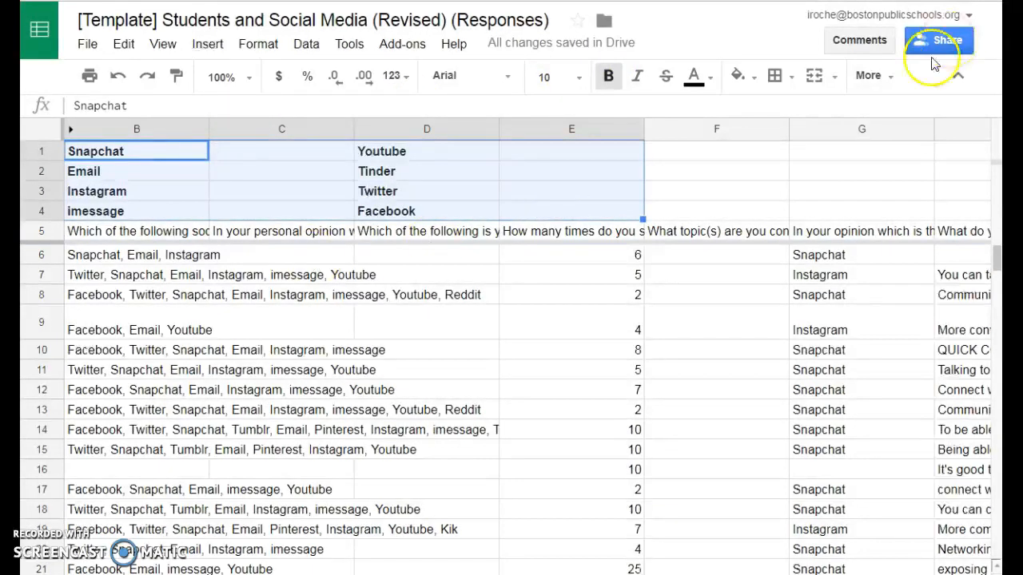
pyautogui.click(738, 75)
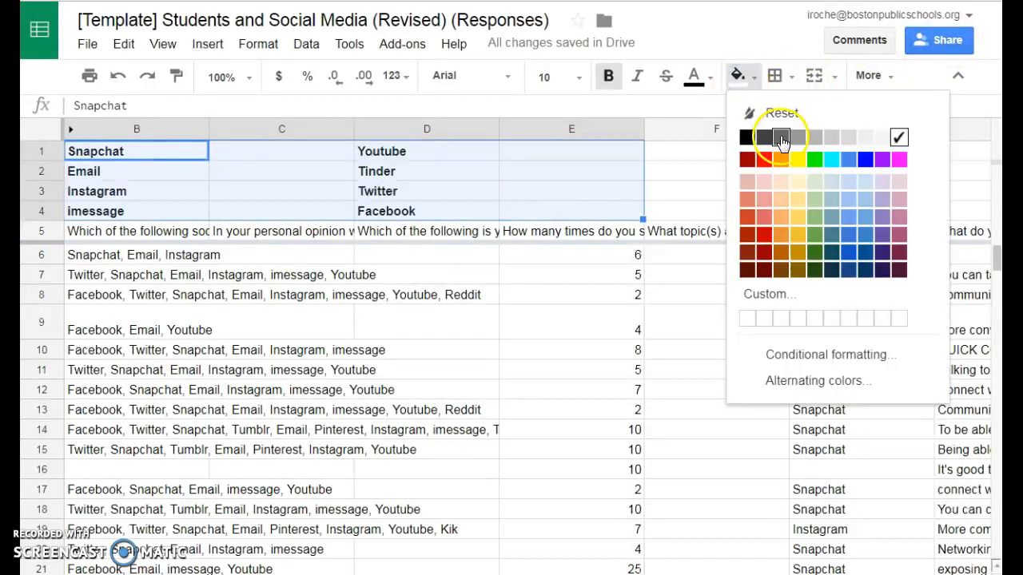
pyautogui.click(815, 183)
# Examine the social media responses in column B from row 6 down to the last filled row
pyautogui.click(260, 154)
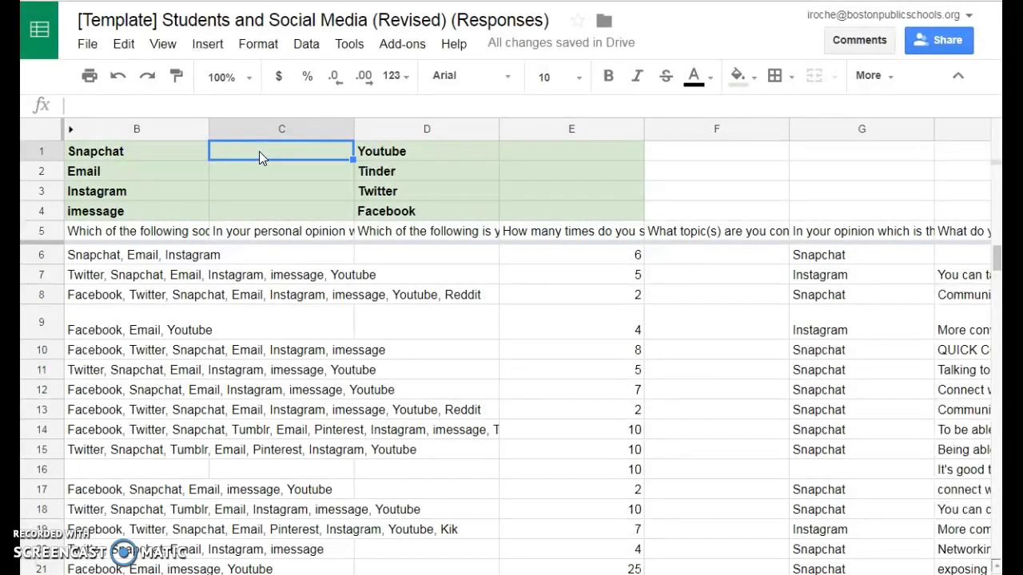
pyautogui.click(198, 105)
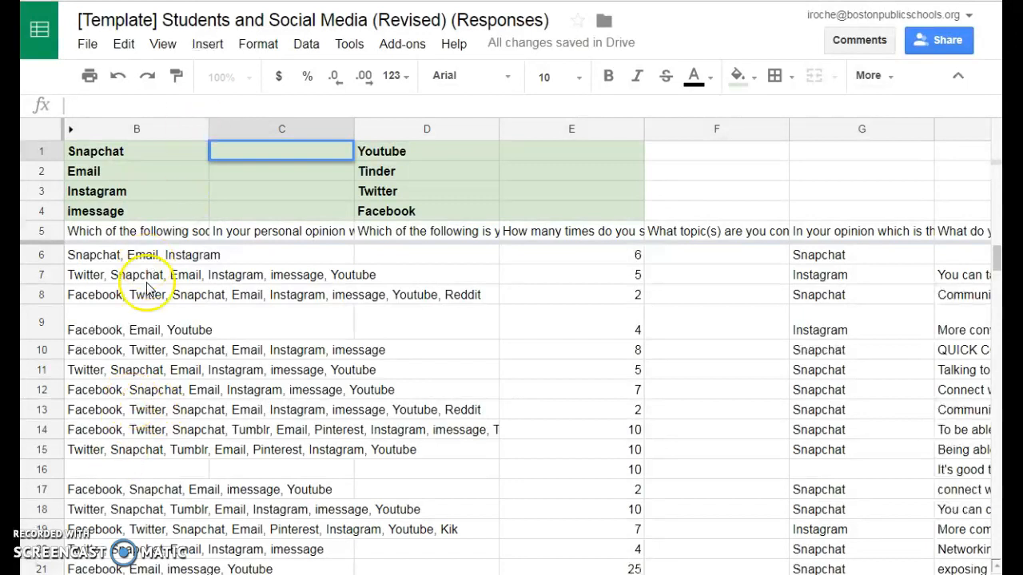
pyautogui.click(128, 254)
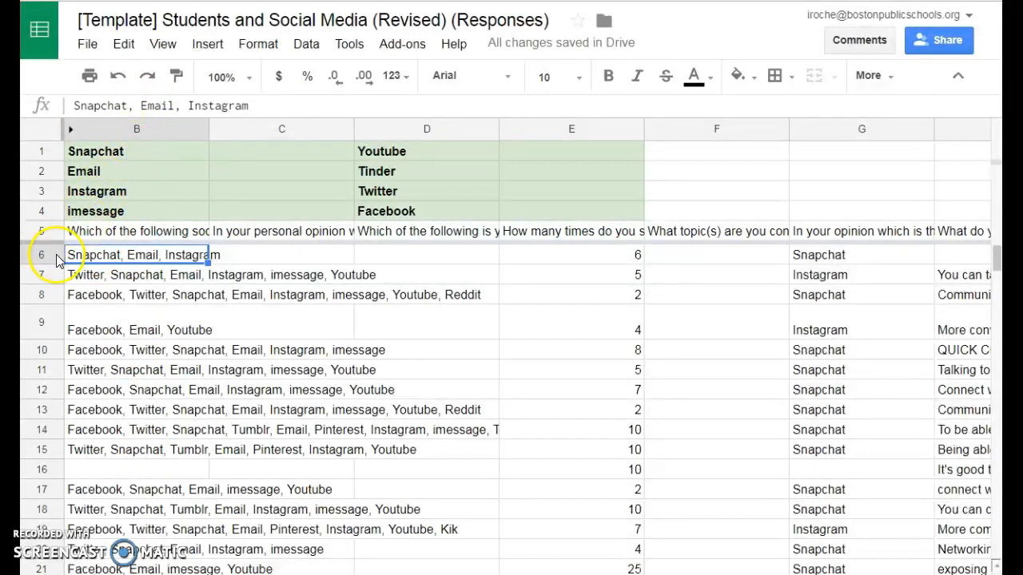
pyautogui.scroll(-10, 116, 259)
pyautogui.scroll(-15, 116, 259)
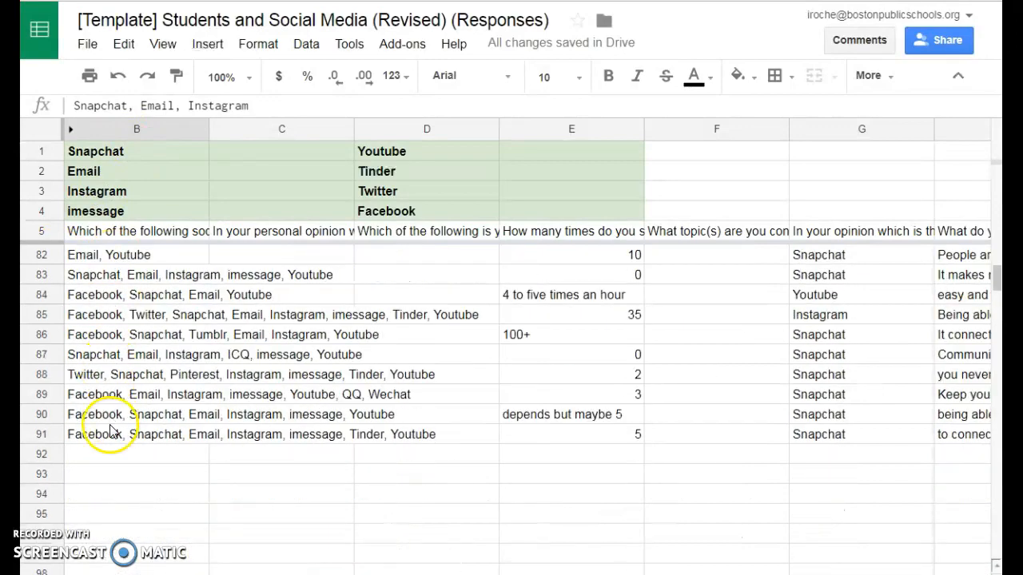
pyautogui.scroll(20, 110, 432)
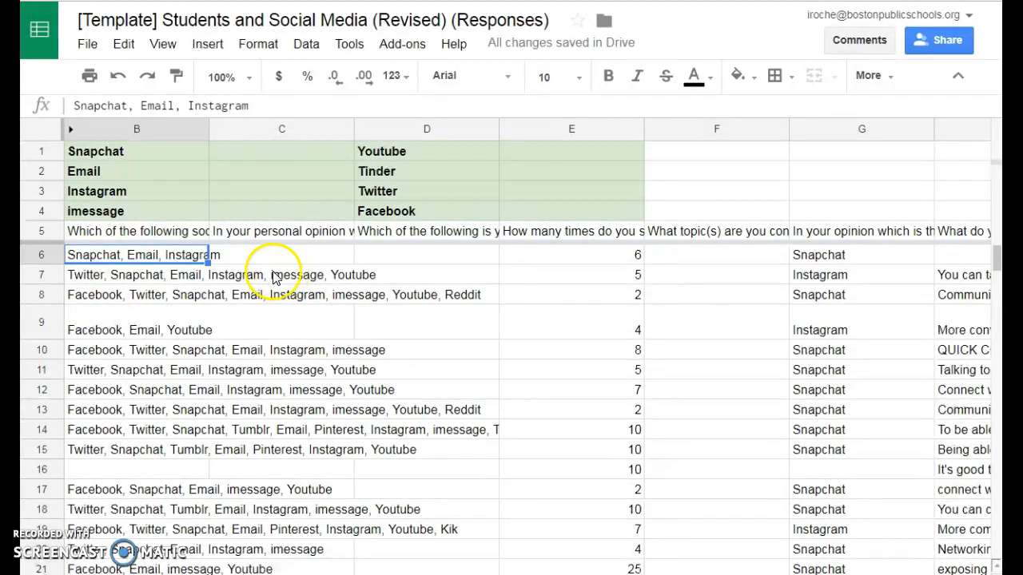
# Append ", Chikara" to the end of the response in cell B6
pyautogui.click(225, 255)
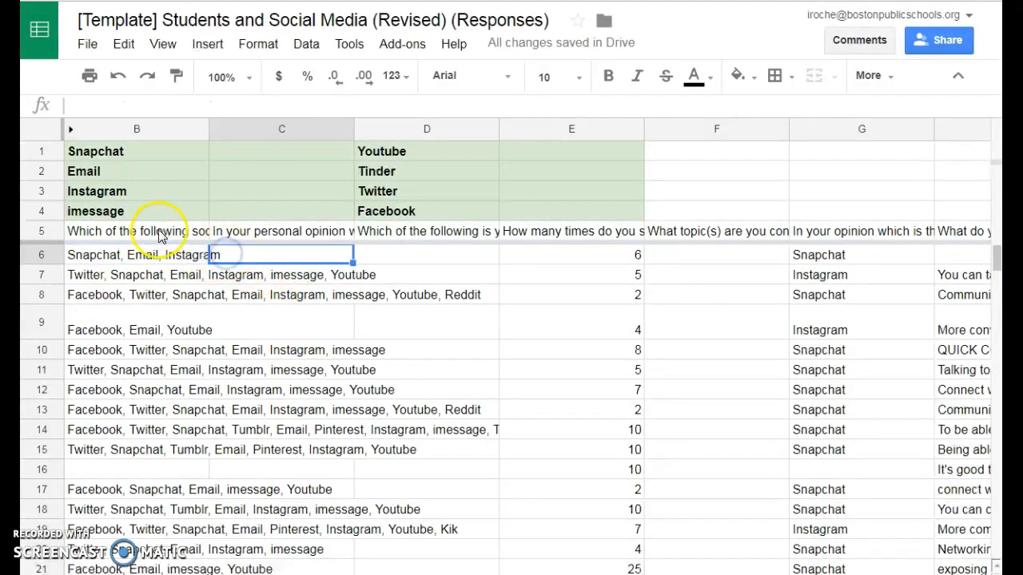
pyautogui.click(141, 255)
pyautogui.click(251, 106)
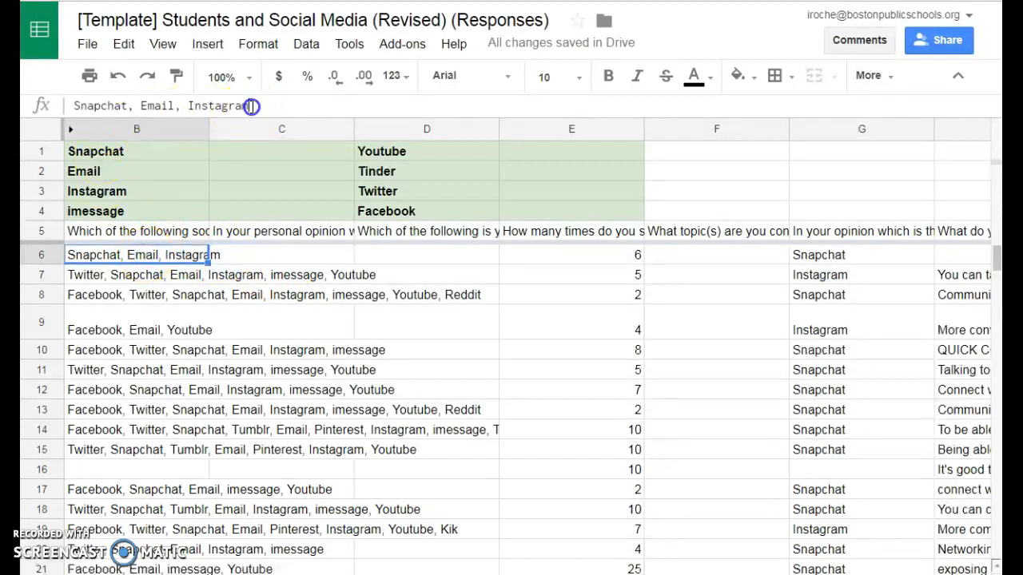
pyautogui.write('CChika')
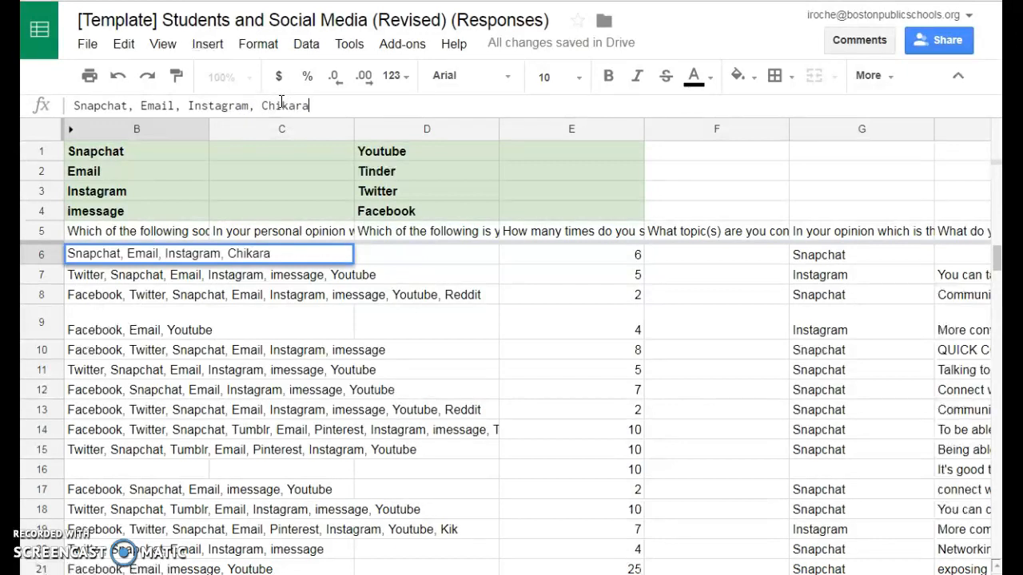
pyautogui.write('ra')
pyautogui.click(266, 275)
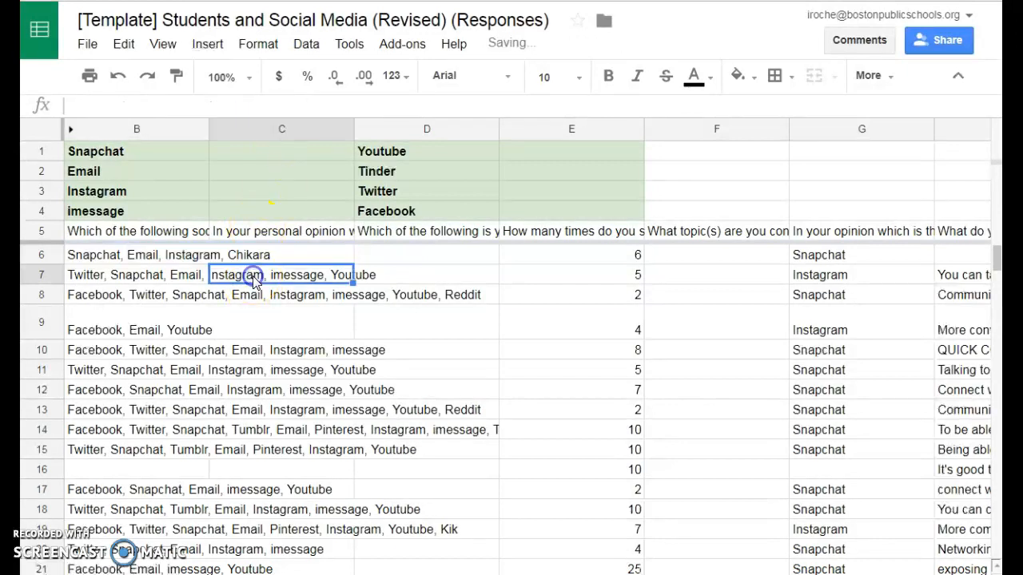
# Append ", Chikara" to the end of the response in cell B8
pyautogui.click(85, 294)
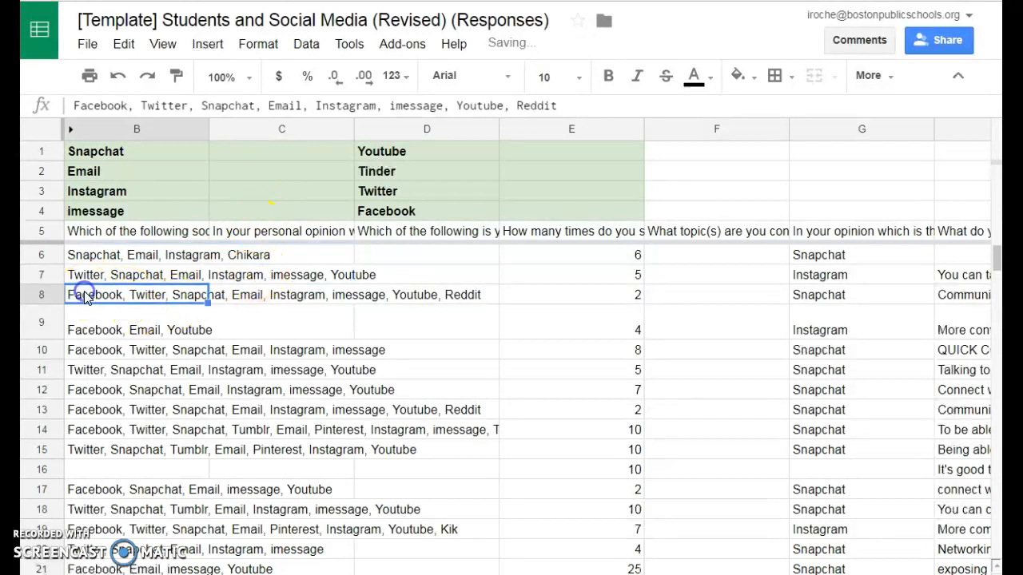
pyautogui.click(567, 107)
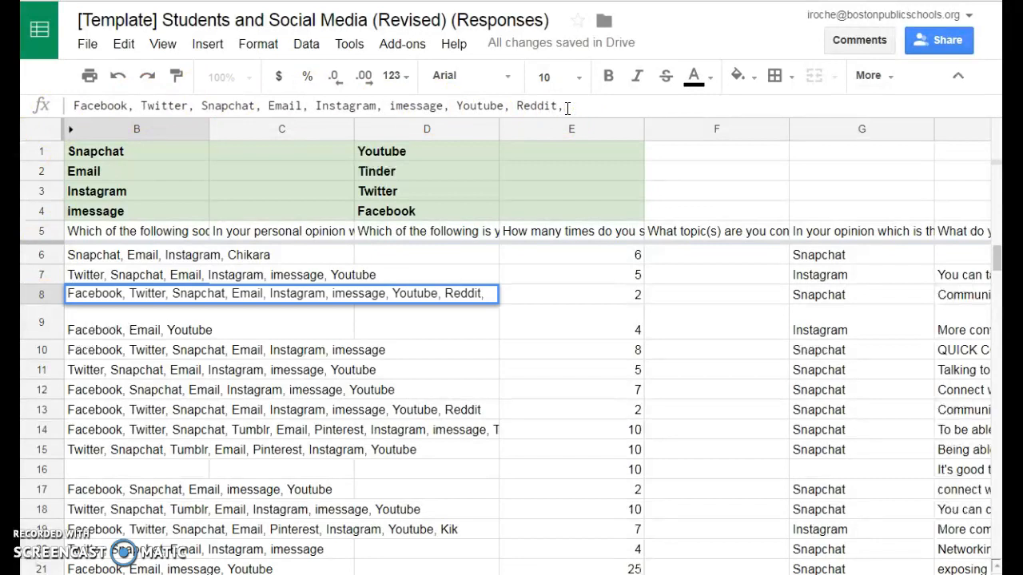
pyautogui.write('Chikara')
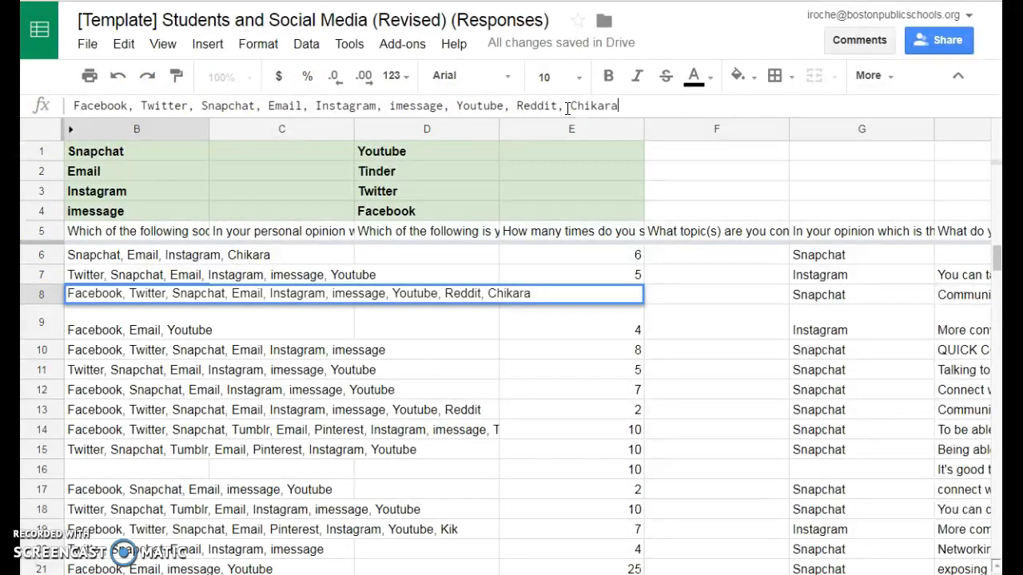
# Append ", Chikara" to the end of the response in cell B9
pyautogui.click(196, 331)
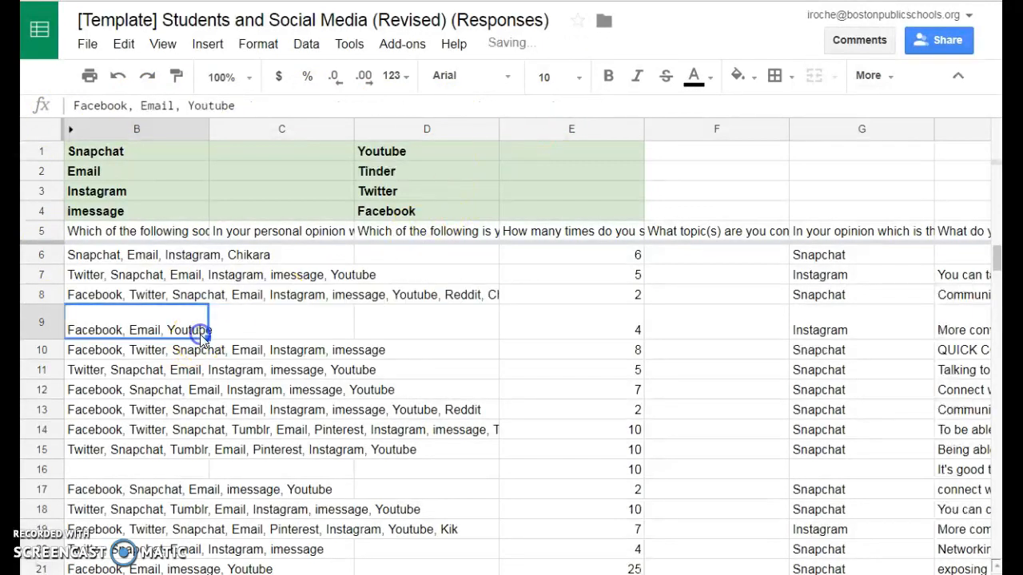
pyautogui.click(239, 106)
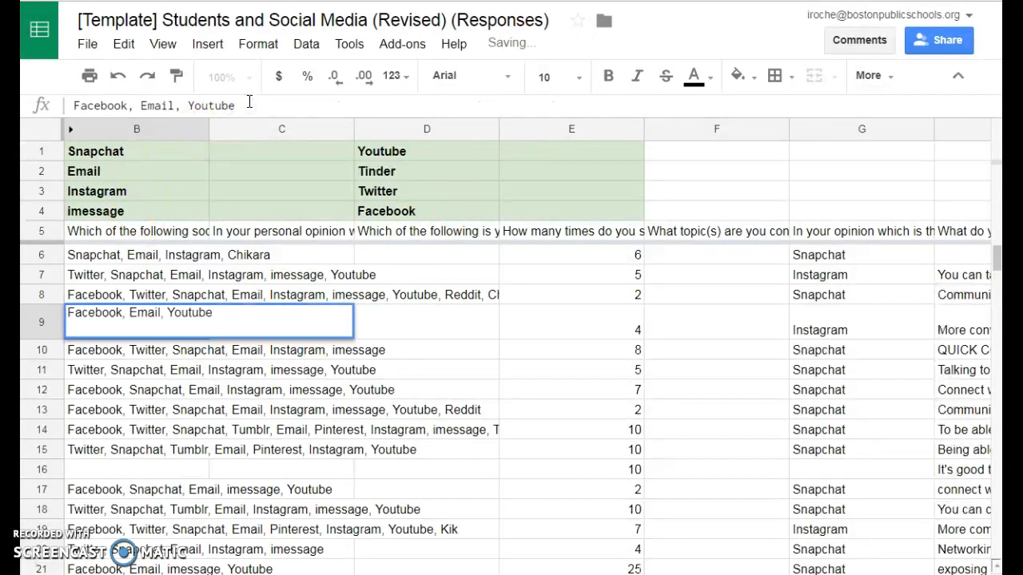
pyautogui.write(', Chikara')
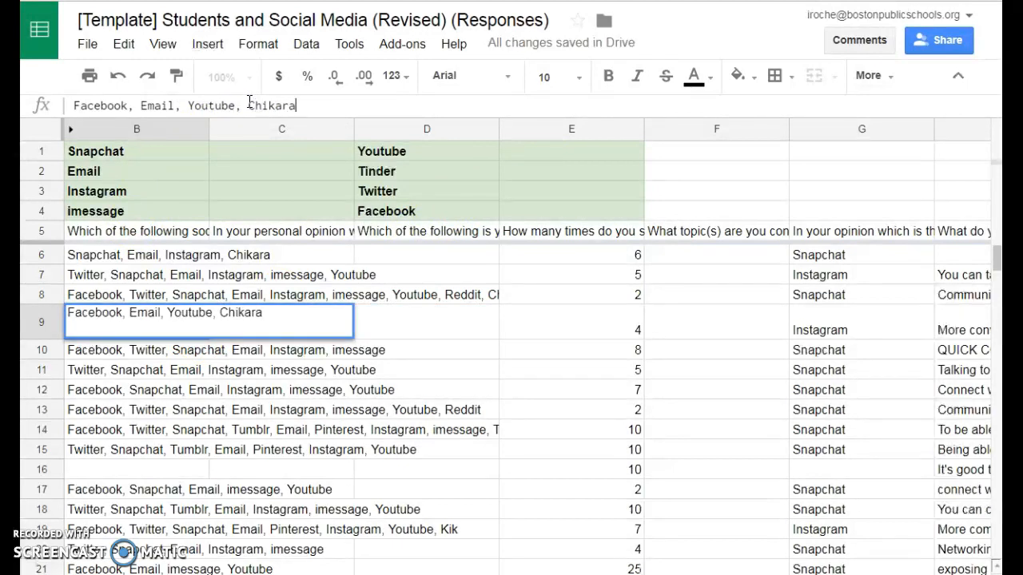
# Enter the formula =COUNTIF(B6:B, "*Chikara*") in cell C1
pyautogui.click(242, 152)
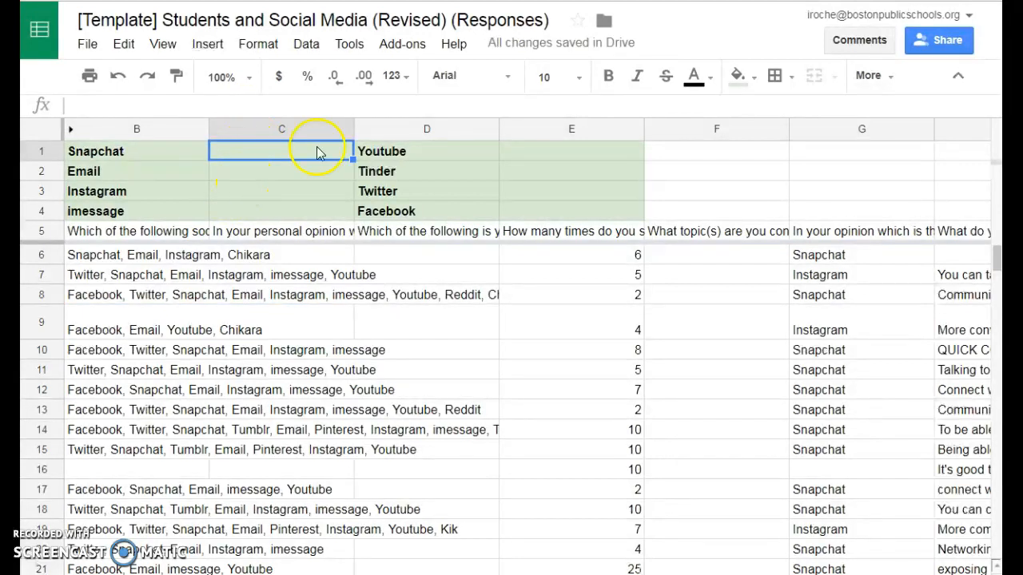
pyautogui.click(125, 110)
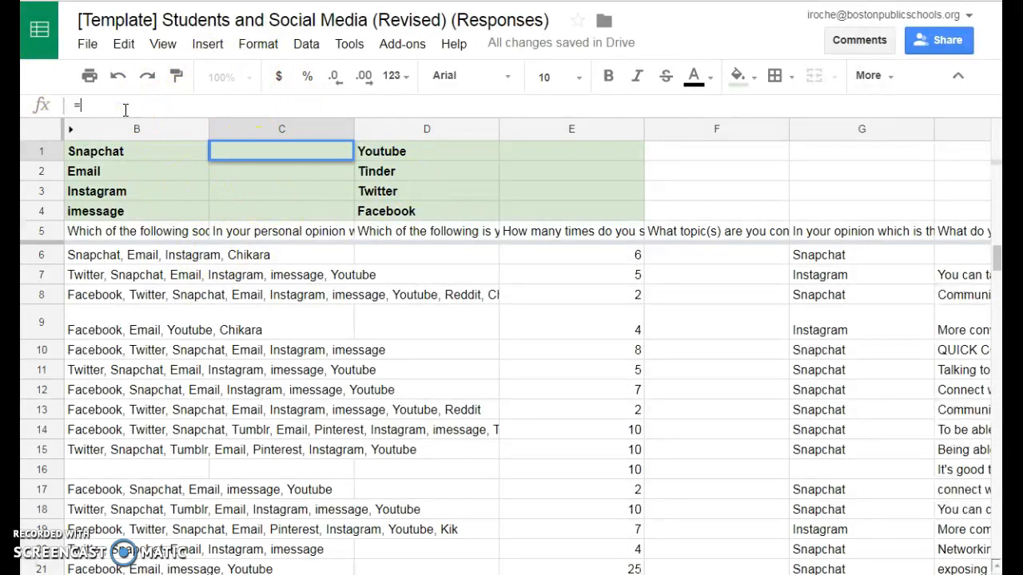
pyautogui.write('=COUNTIF')
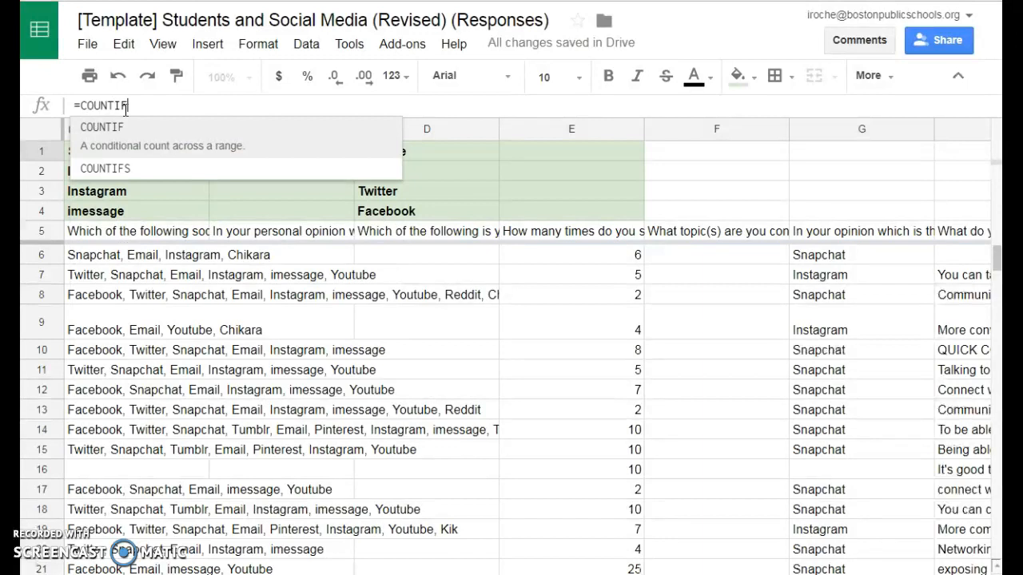
pyautogui.write('(')
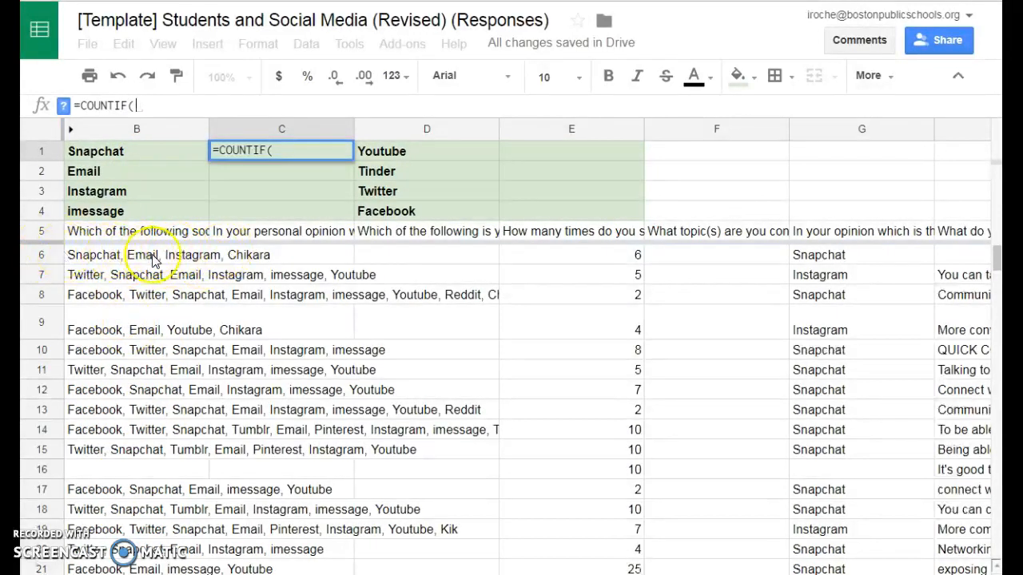
pyautogui.write('B')
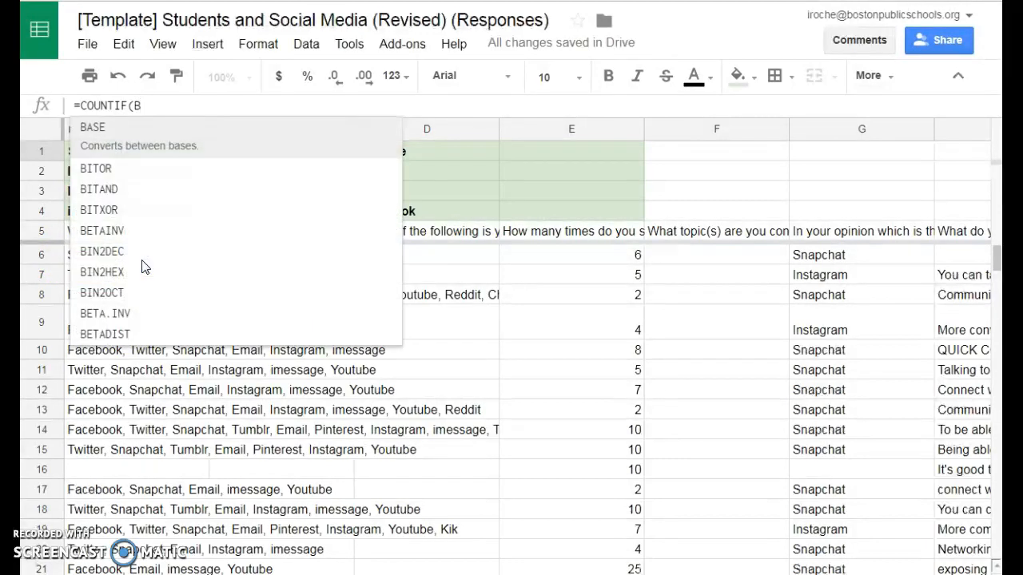
pyautogui.write('6')
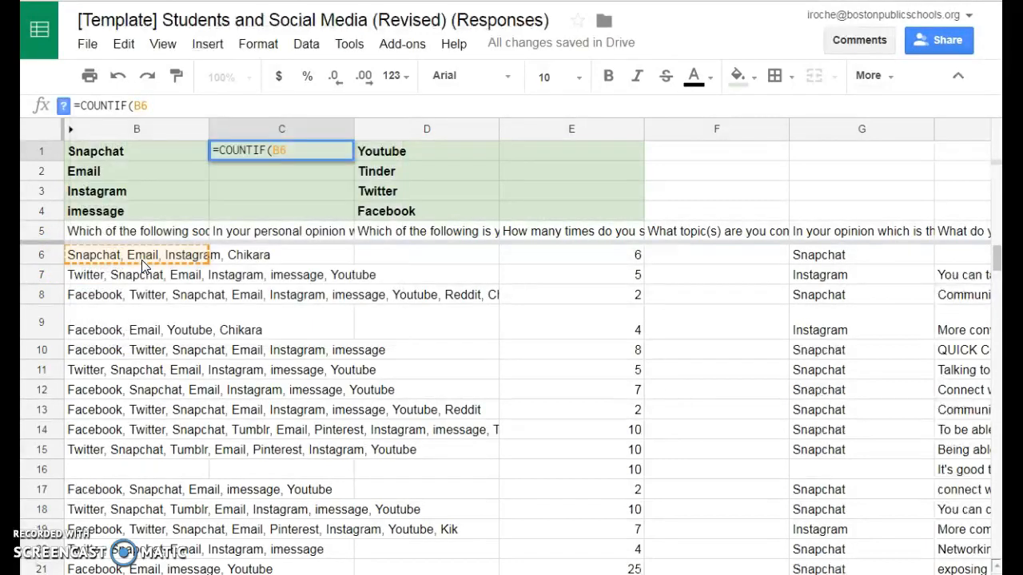
pyautogui.write(':')
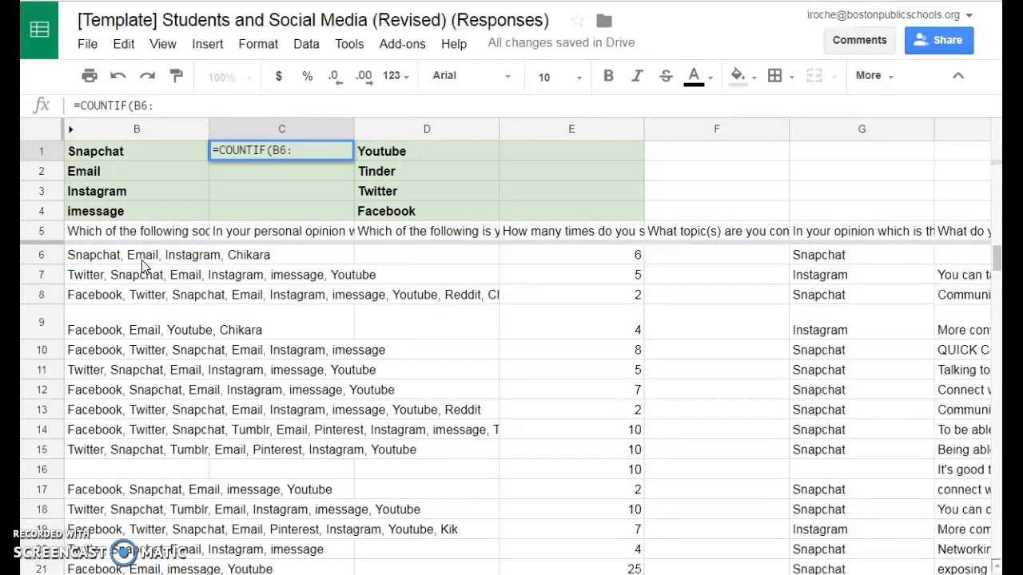
pyautogui.write('B')
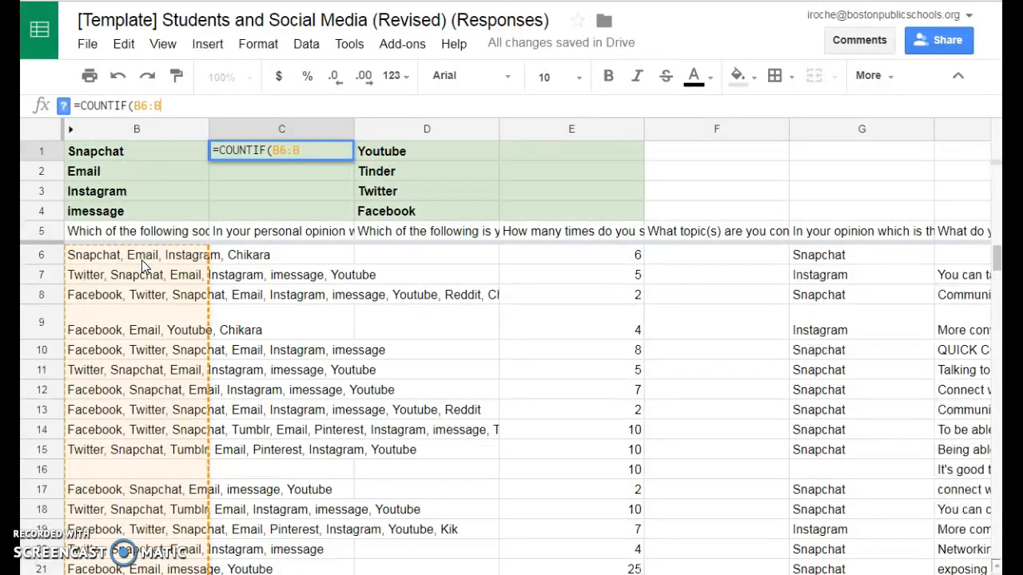
pyautogui.write(',')
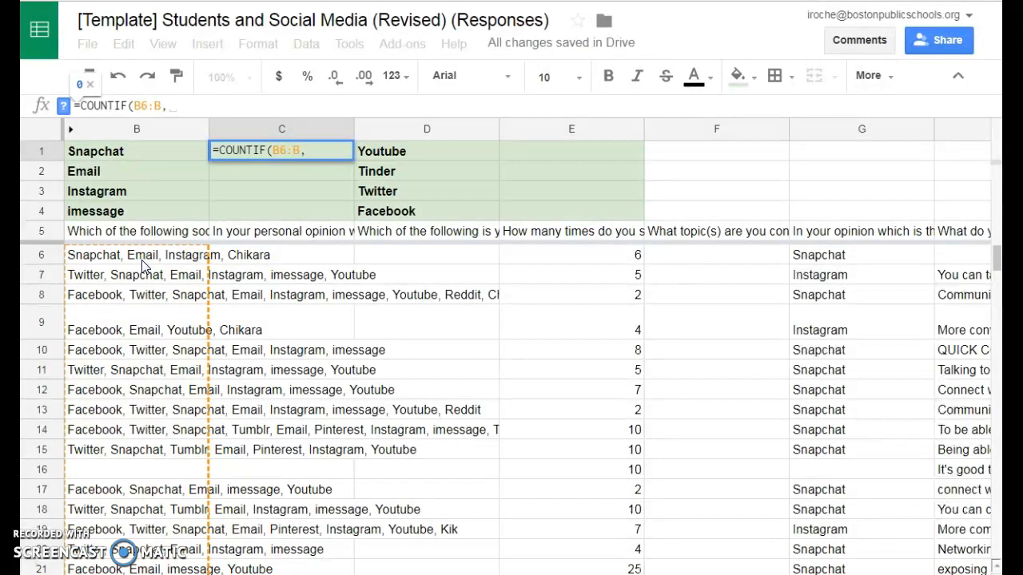
pyautogui.press('BackSpace')
pyautogui.write(', "')
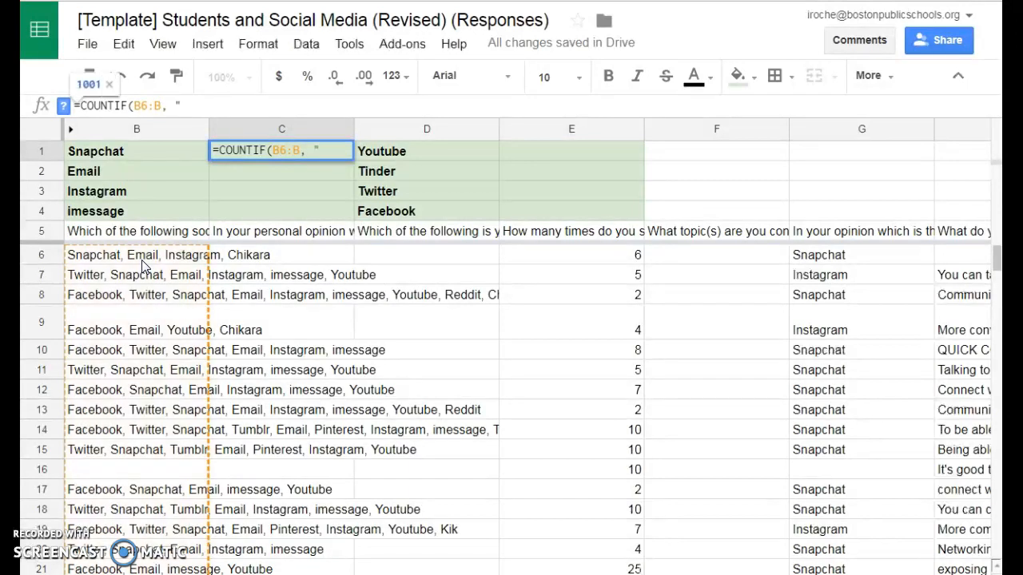
pyautogui.write('*C')
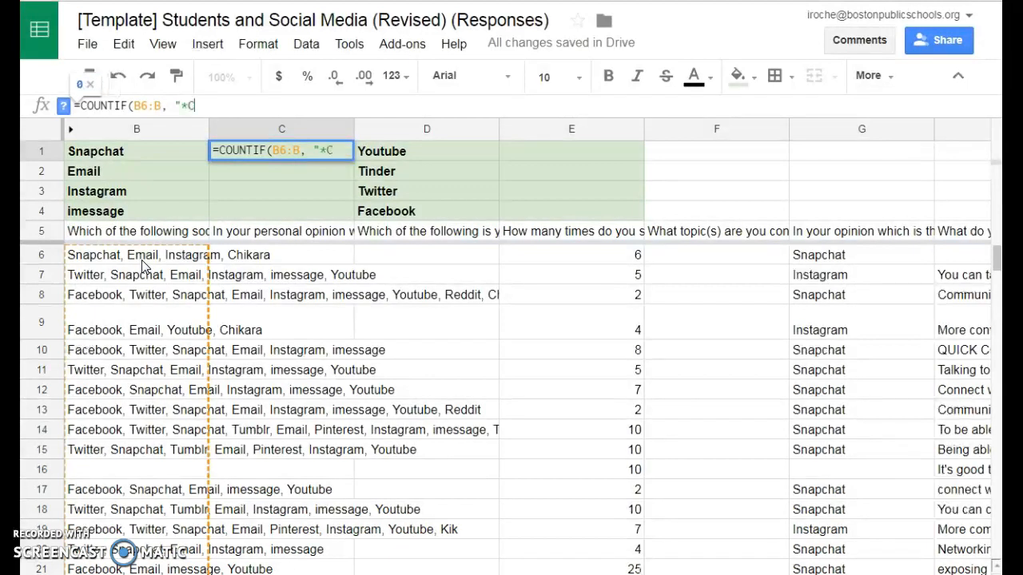
pyautogui.write('hikara*')
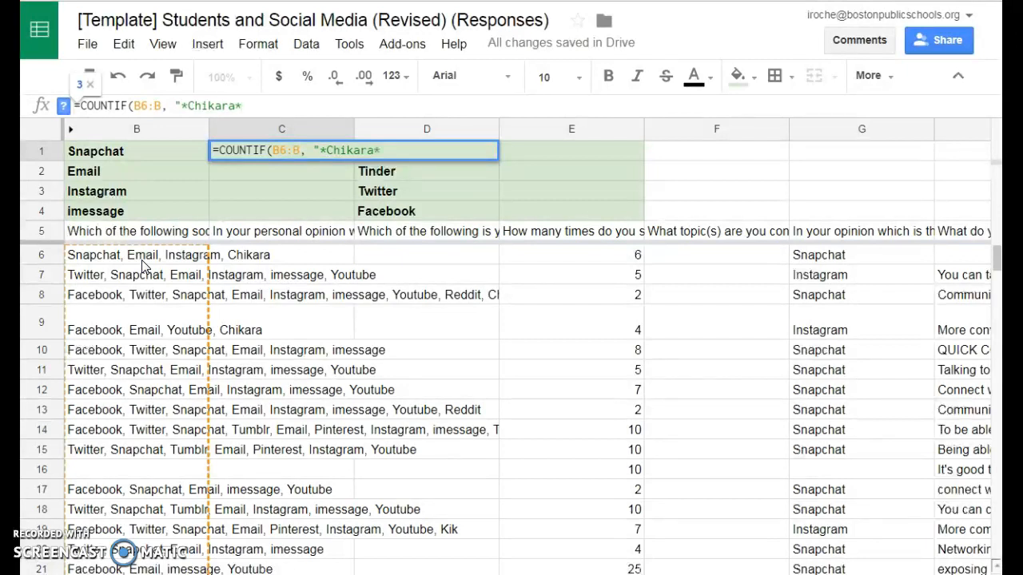
pyautogui.write(')')
pyautogui.write(')')
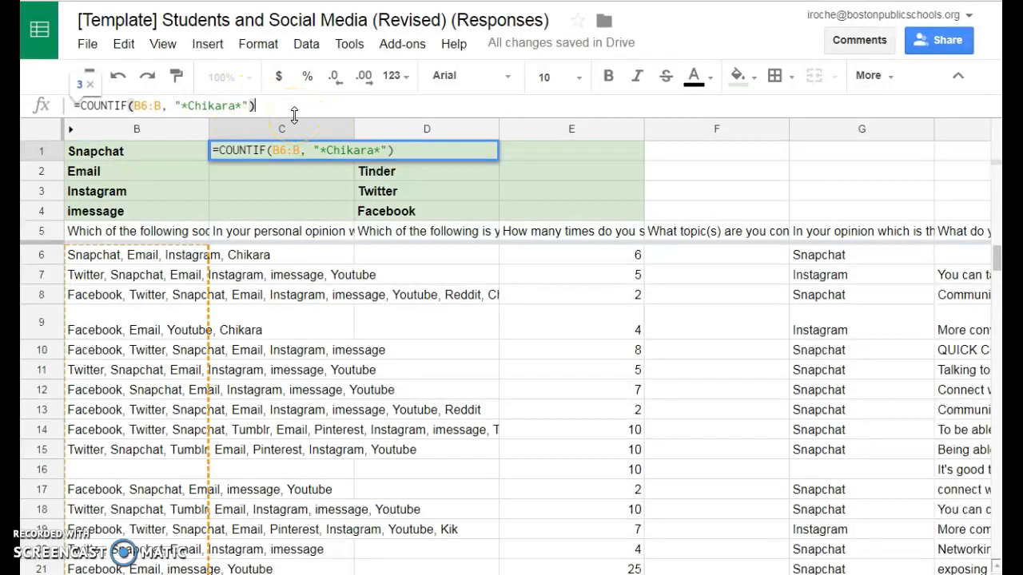
pyautogui.press('Return')
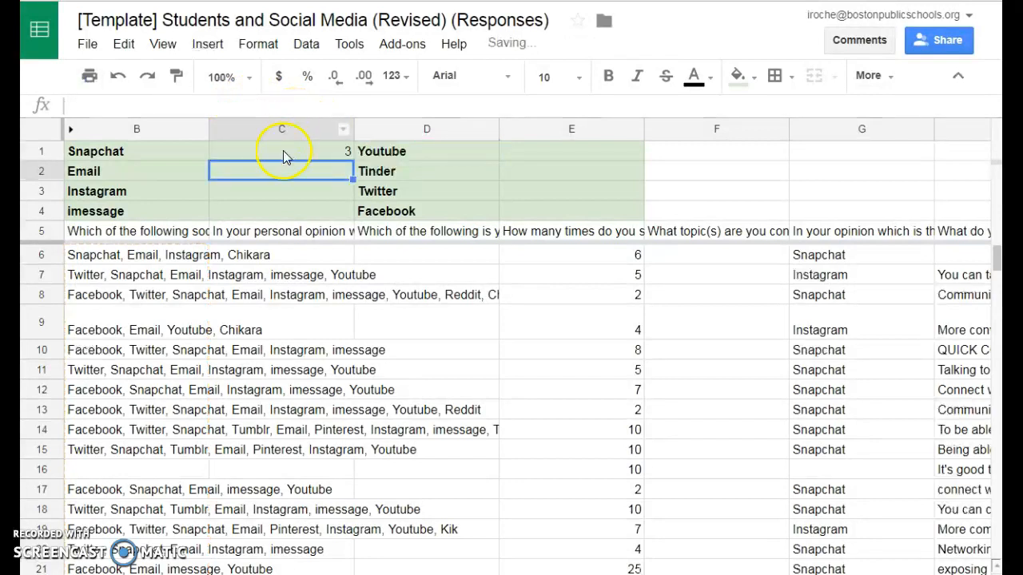
# Change the search term in C1's COUNTIF formula to Snapchat, keeping the asterisks around it
pyautogui.click(284, 150)
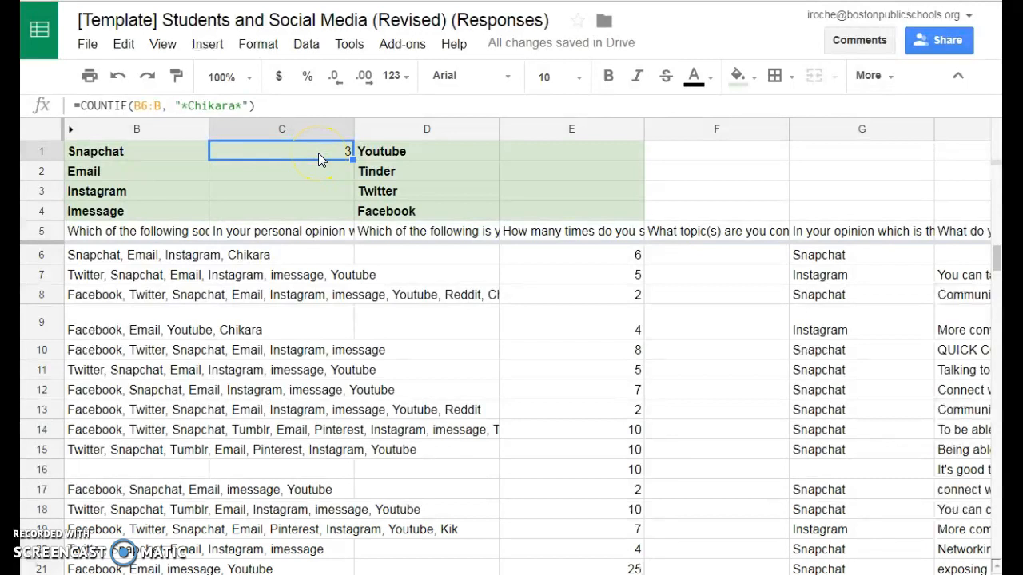
pyautogui.click(186, 107)
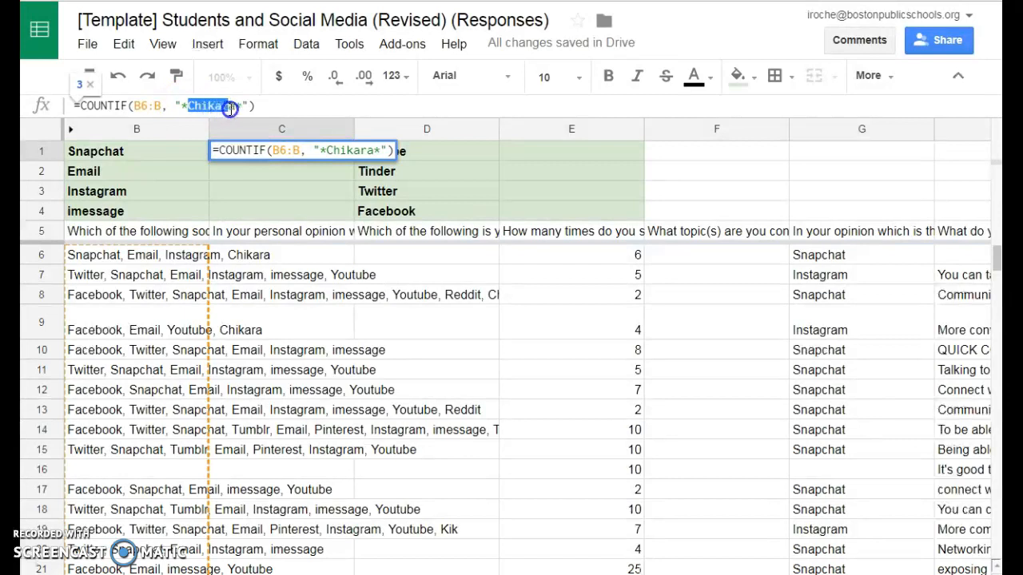
pyautogui.moveTo(238, 108); pyautogui.dragTo(239, 107)
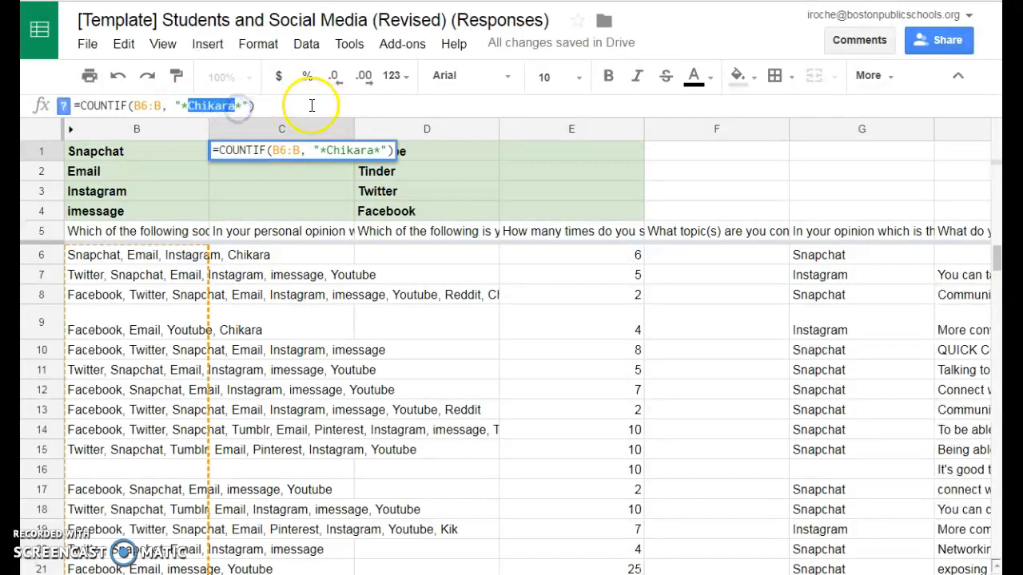
pyautogui.write('Snapchat')
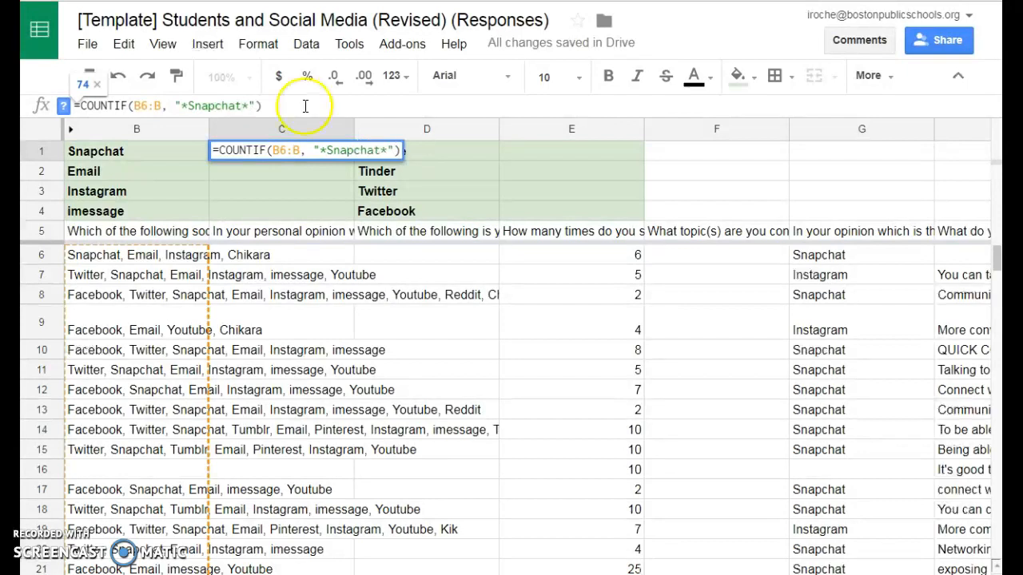
pyautogui.press('Return')
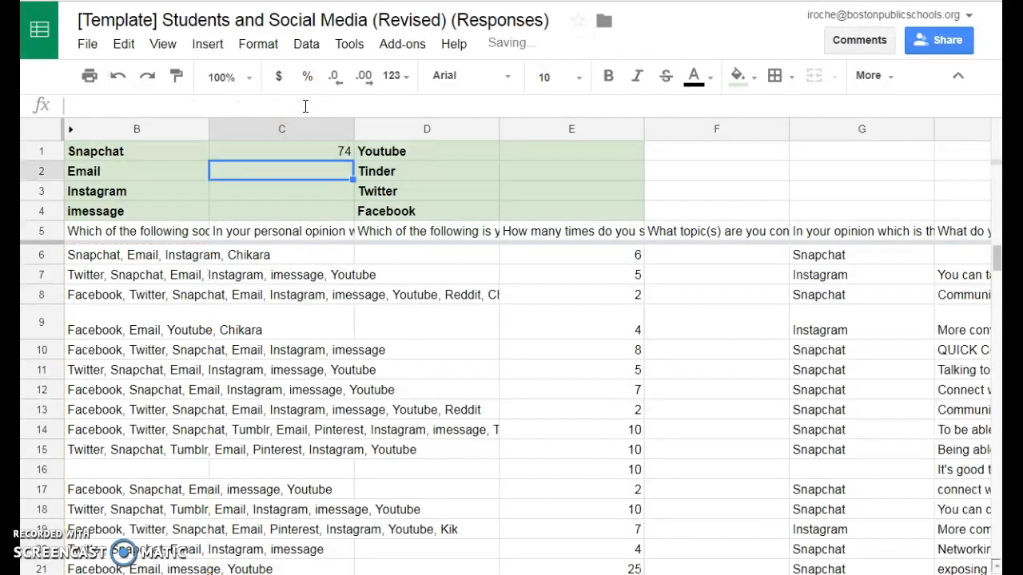
# Examine the Snapchat count in C1 against the column B responses down to the last filled row, and read the question in B5
pyautogui.click(286, 152)
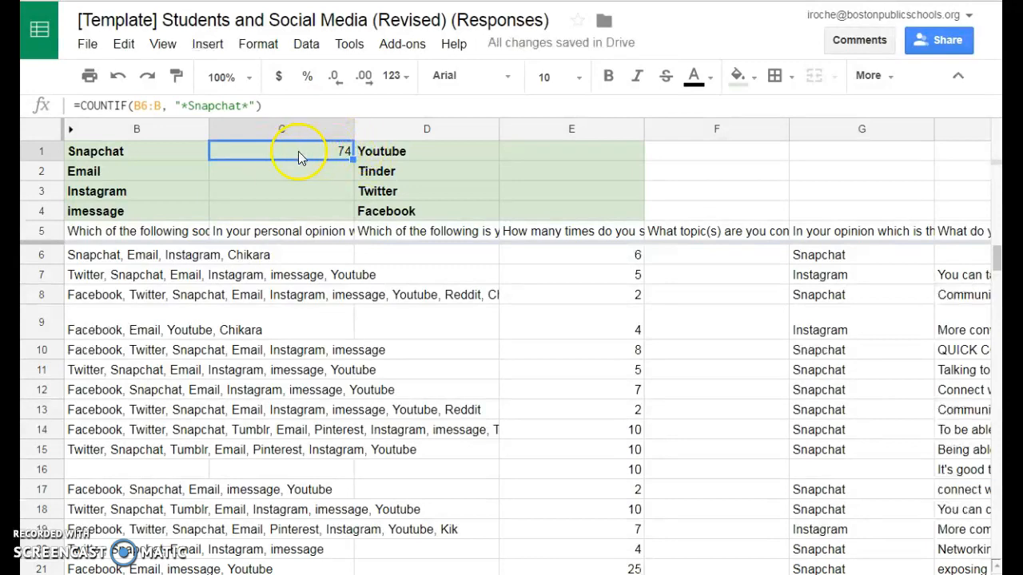
pyautogui.scroll(-10, 184, 380)
pyautogui.scroll(10, 183, 380)
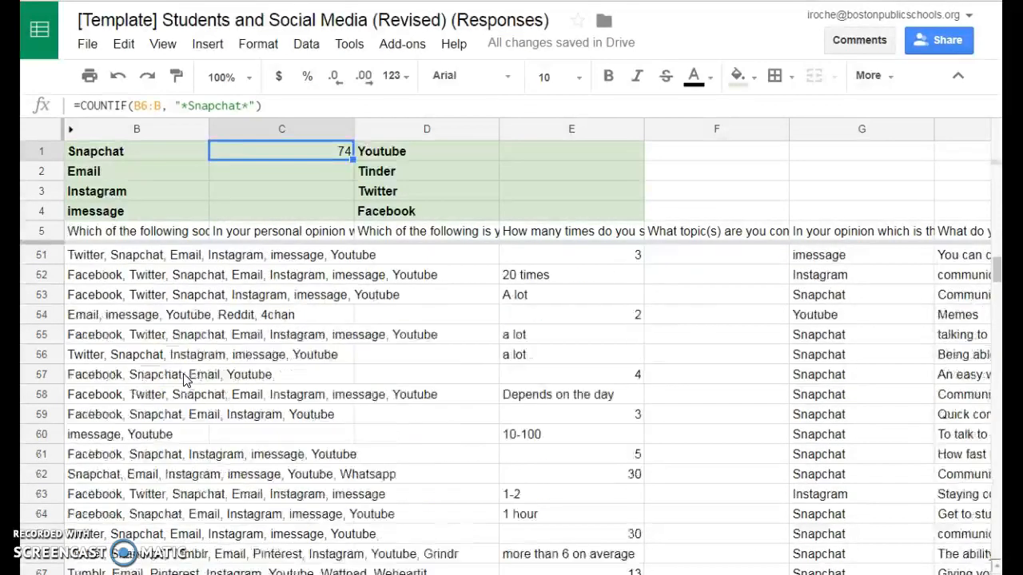
pyautogui.click(291, 155)
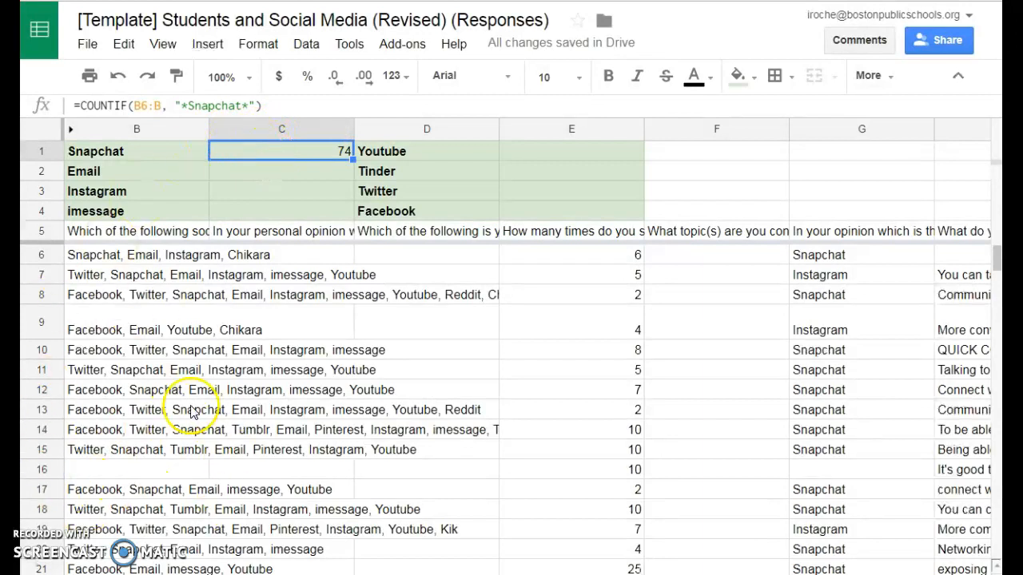
pyautogui.scroll(-5, 182, 422)
pyautogui.scroll(-20, 182, 422)
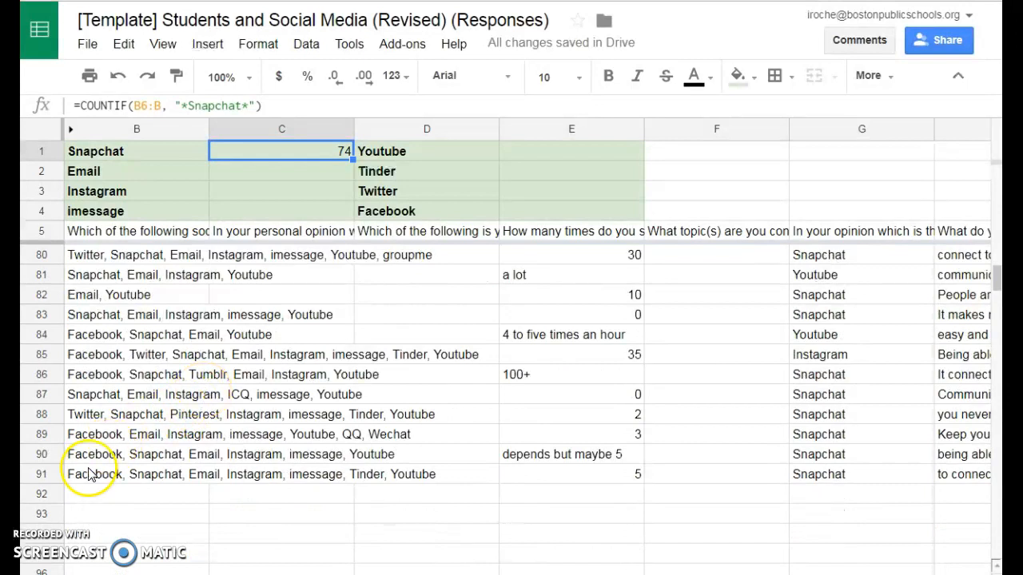
pyautogui.scroll(14, 88, 471)
pyautogui.scroll(11, 103, 468)
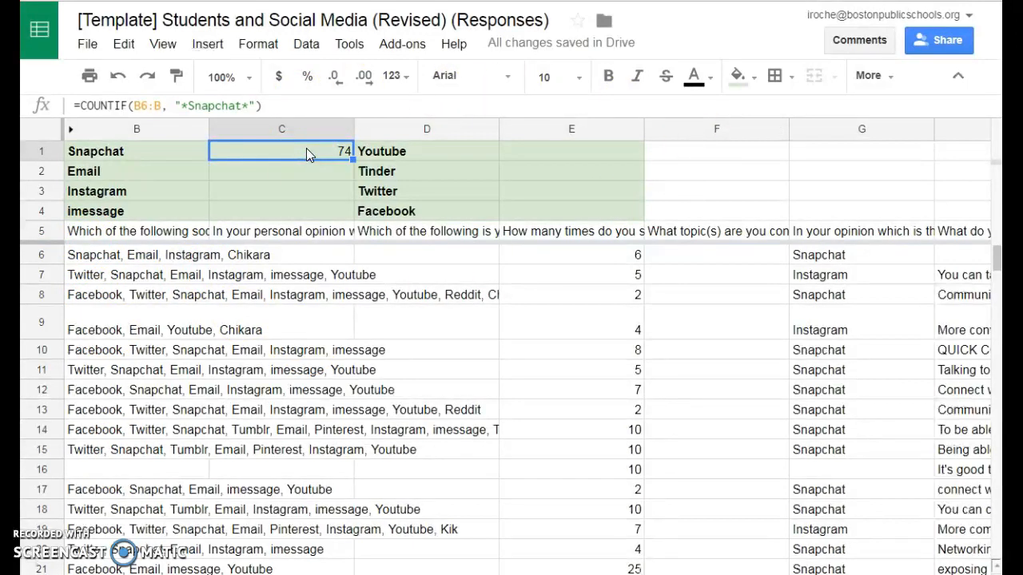
pyautogui.click(185, 233)
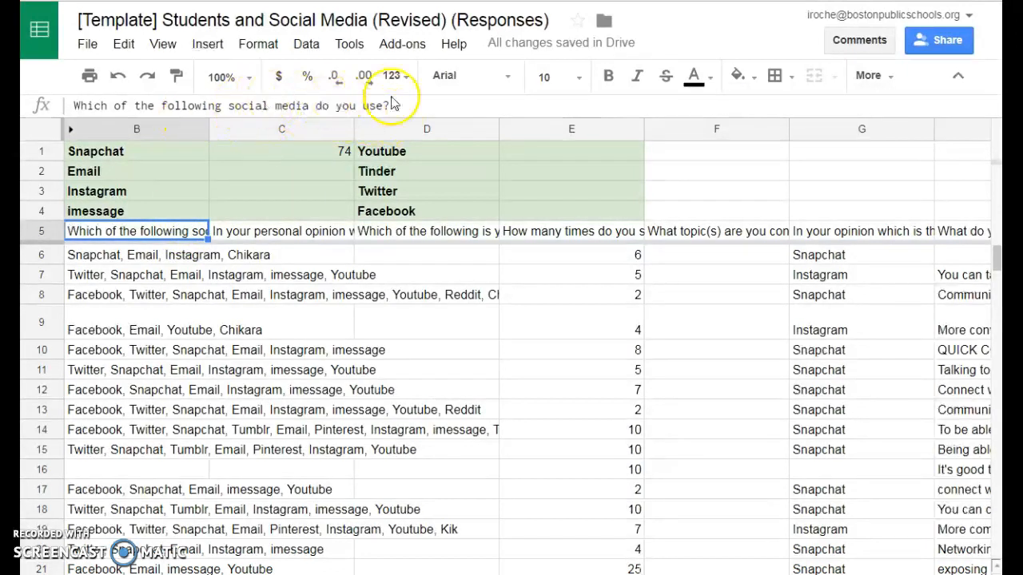
# Copy the Snapchat count formula from C1 and paste only the formula into C2 beside Email
pyautogui.click(258, 170)
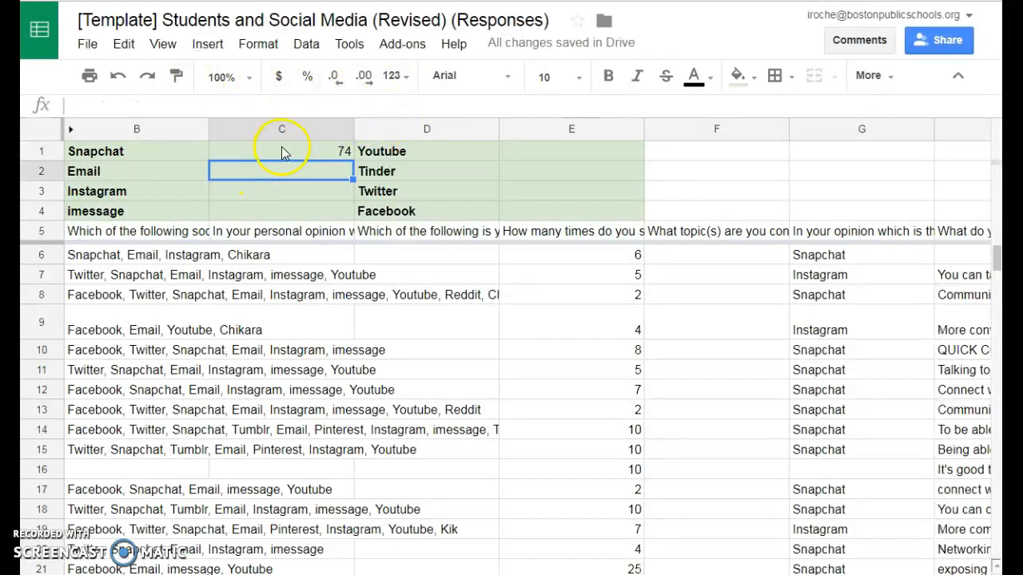
pyautogui.click(282, 153)
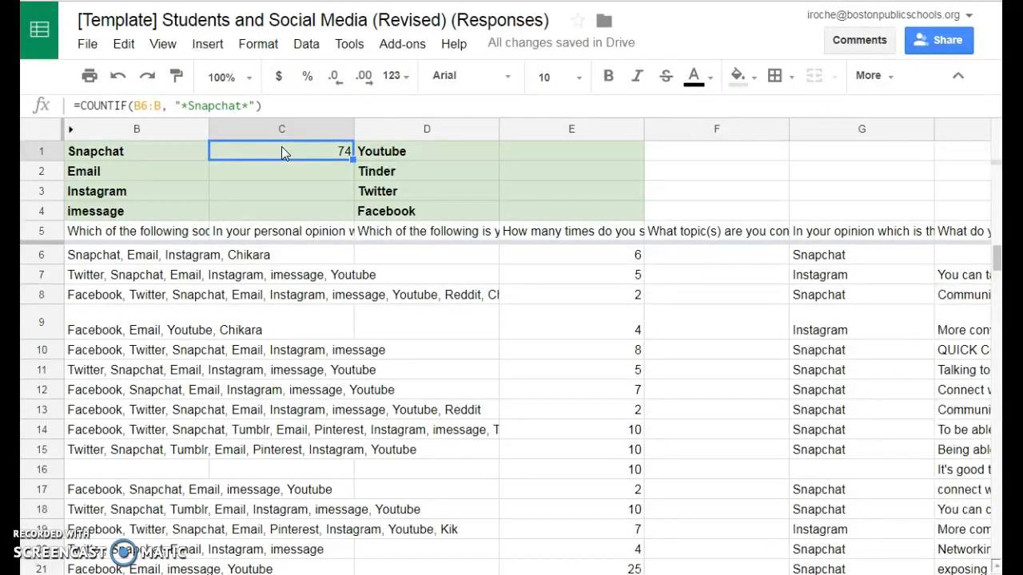
pyautogui.click(123, 44)
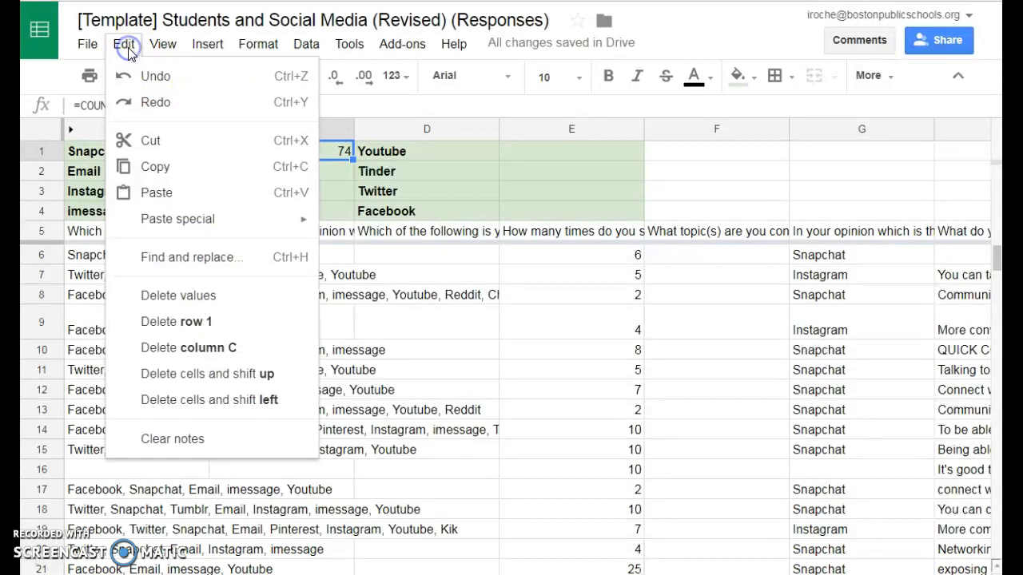
pyautogui.click(158, 167)
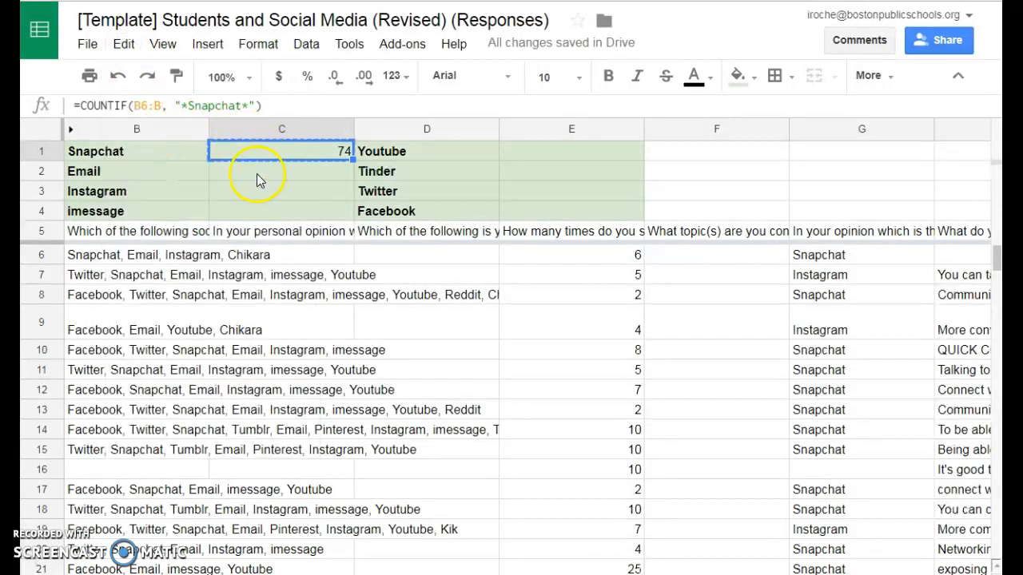
pyautogui.click(257, 174)
pyautogui.click(123, 45)
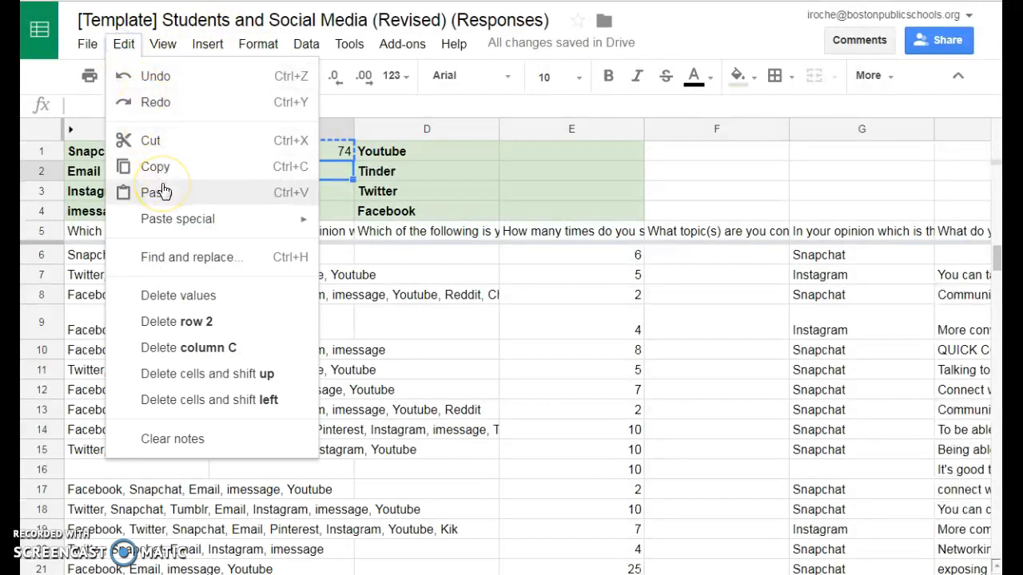
pyautogui.moveTo(164, 216)
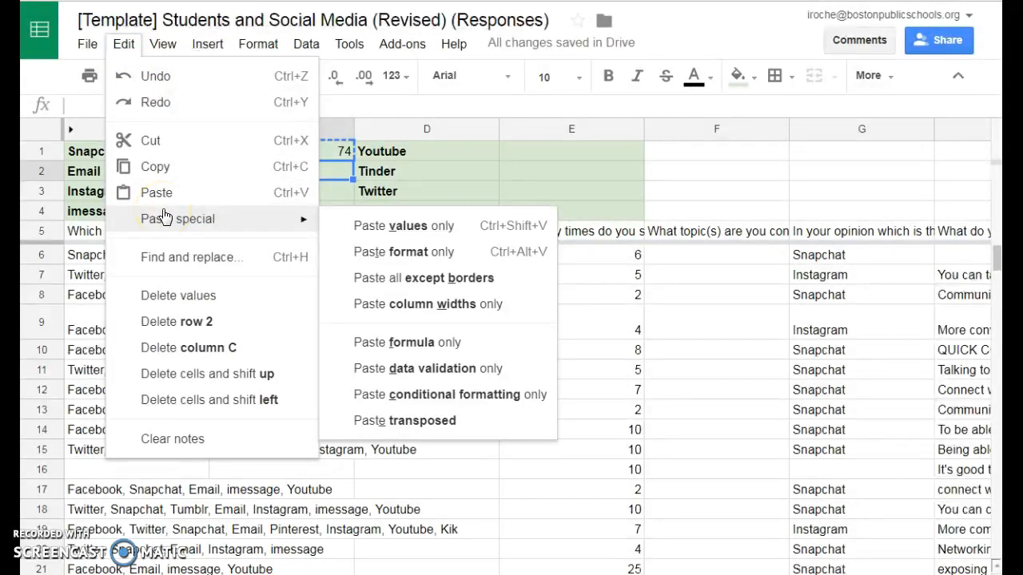
pyautogui.click(404, 343)
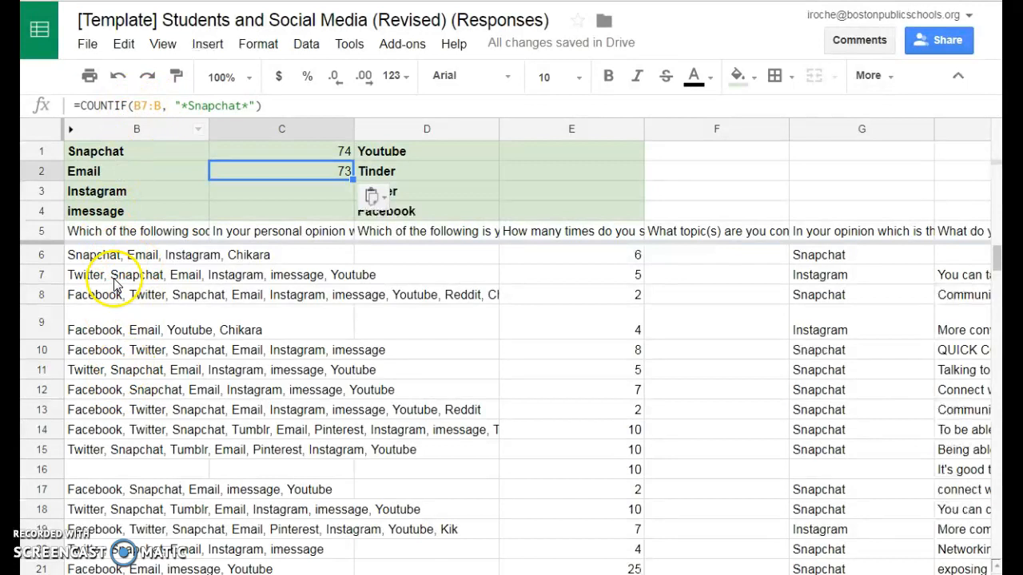
# Correct C2's COUNTIF formula to count over the range B6:B with the search term Email between the asterisks
pyautogui.click(150, 105)
pyautogui.press('BackSpace')
pyautogui.write('6')
pyautogui.click(158, 105)
pyautogui.click(160, 105)
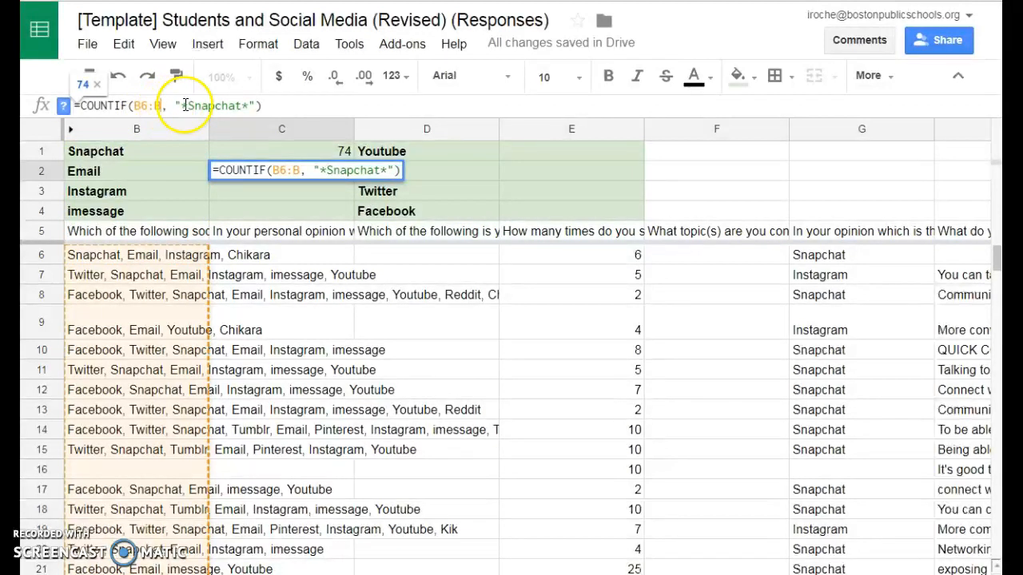
pyautogui.click(183, 106)
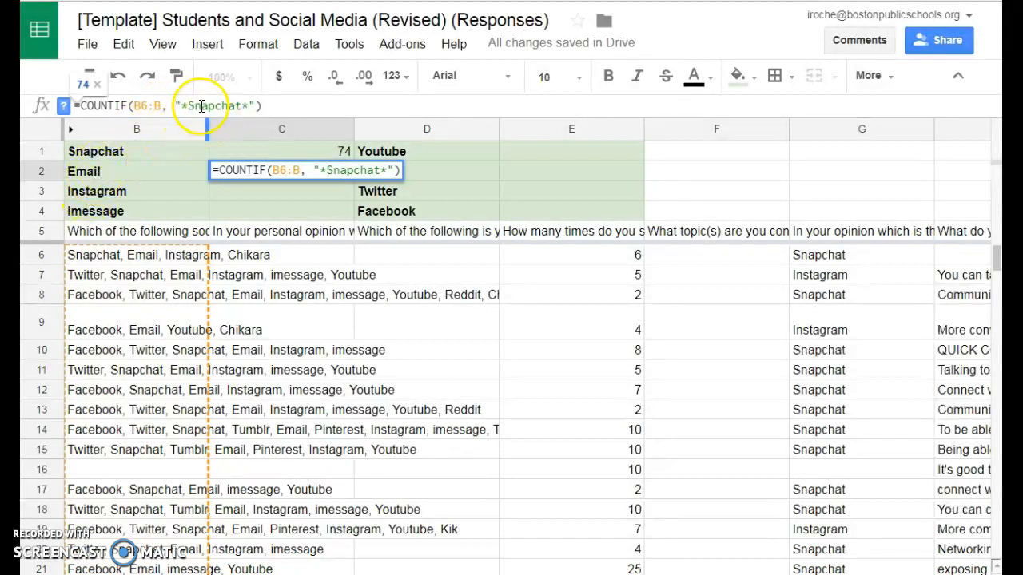
pyautogui.moveTo(189, 107); pyautogui.dragTo(237, 110)
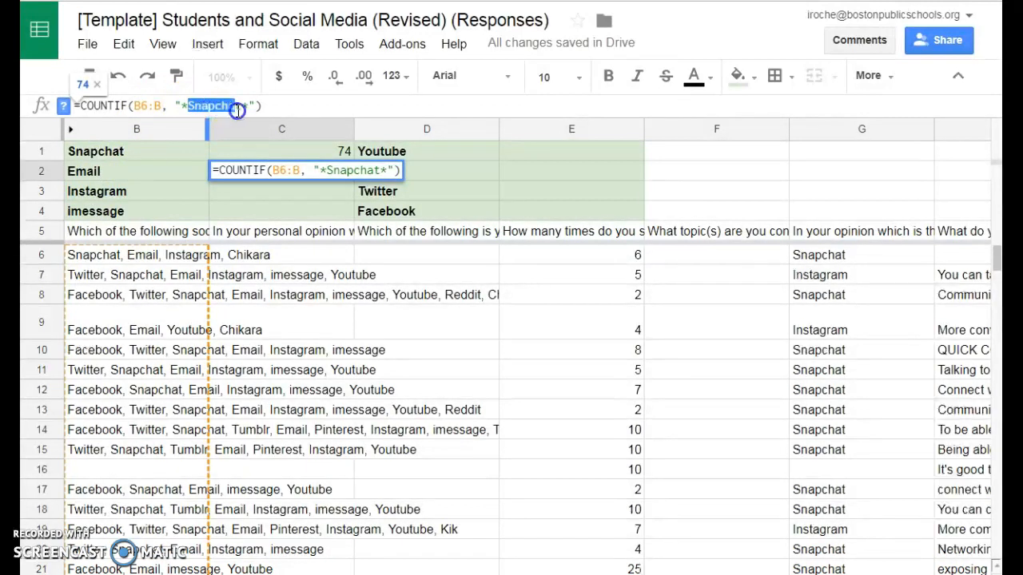
pyautogui.write('Email')
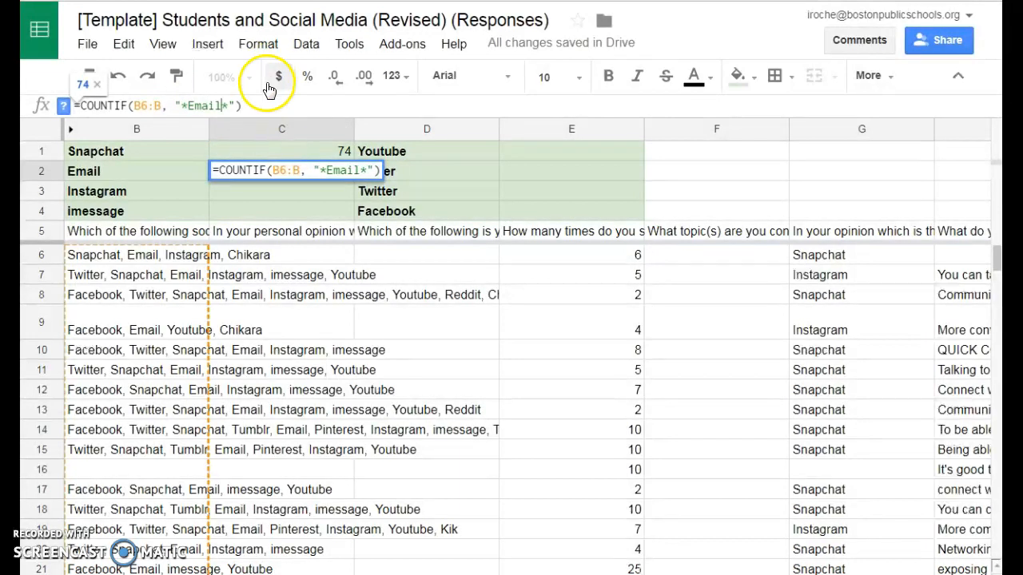
pyautogui.click(252, 107)
pyautogui.press('Return')
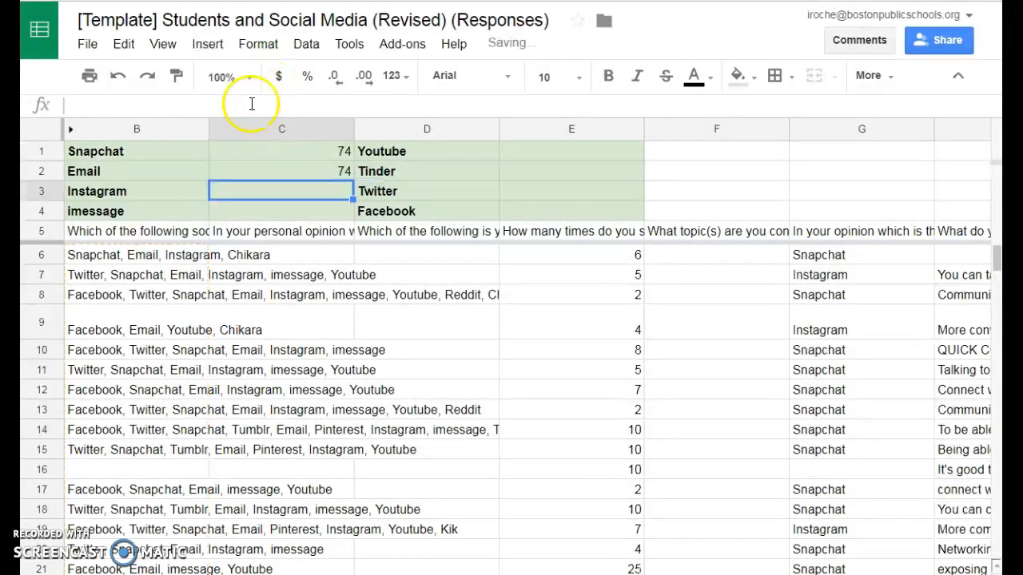
# Check the Email count in C2 against the listed platforms in the column B responses
pyautogui.click(280, 173)
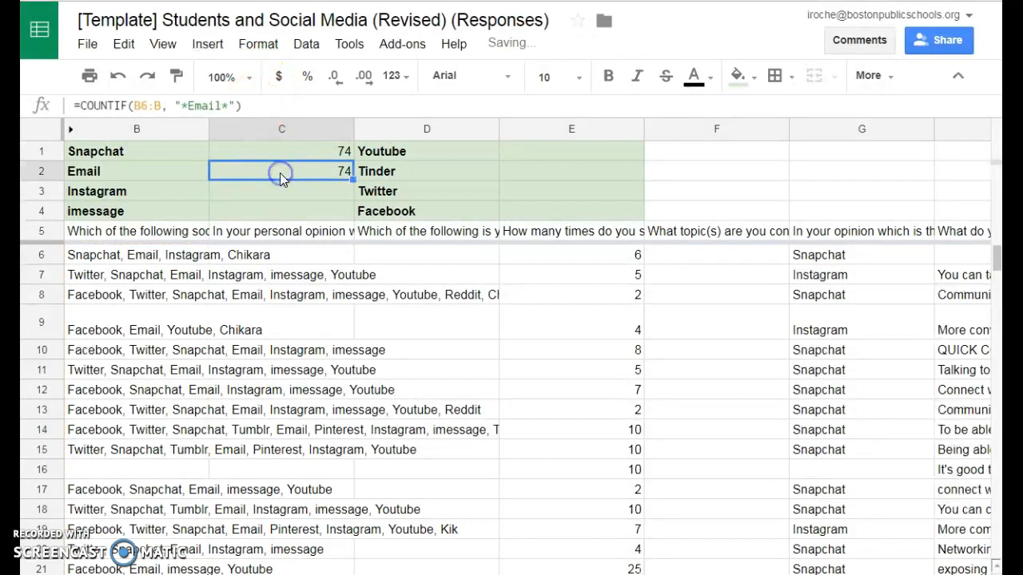
pyautogui.scroll(-1, 311, 395)
pyautogui.scroll(-5, 312, 396)
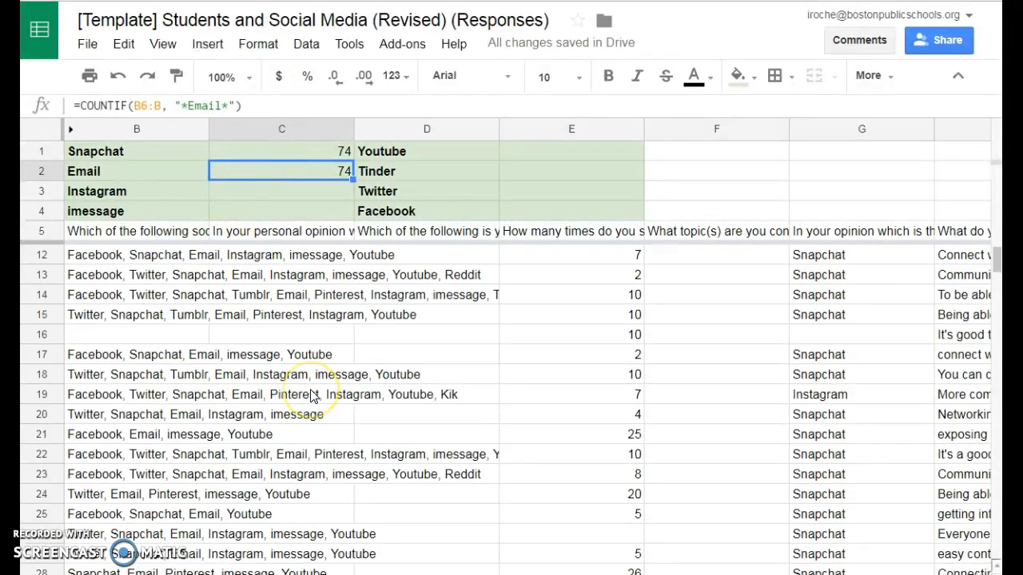
pyautogui.scroll(-5, 312, 396)
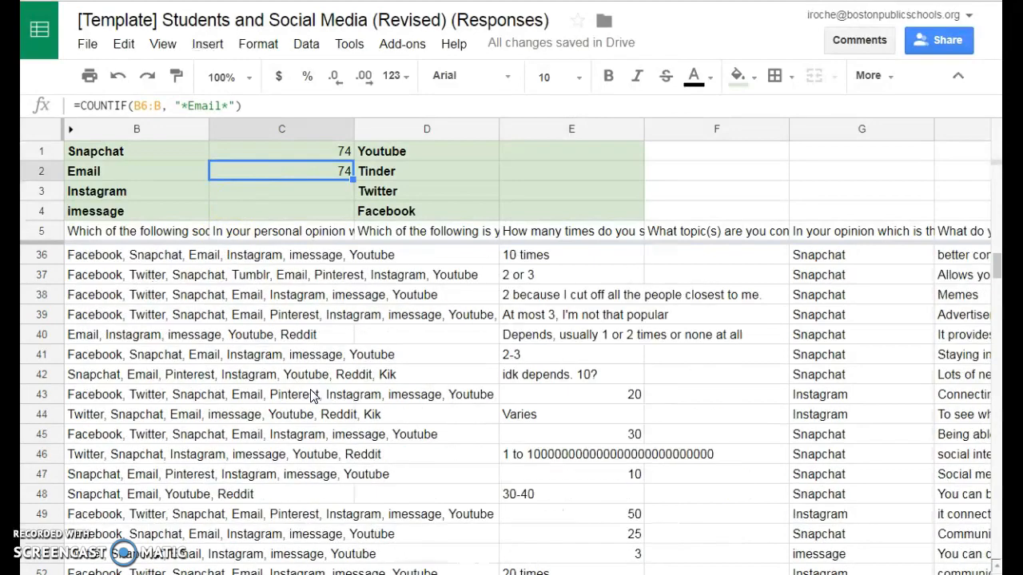
pyautogui.scroll(-2, 311, 396)
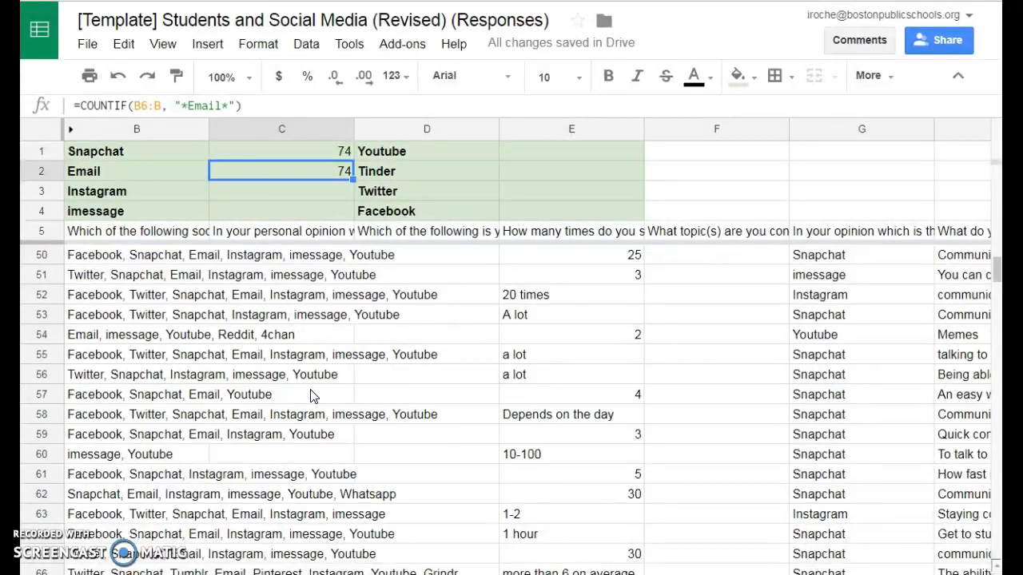
pyautogui.scroll(-8, 312, 395)
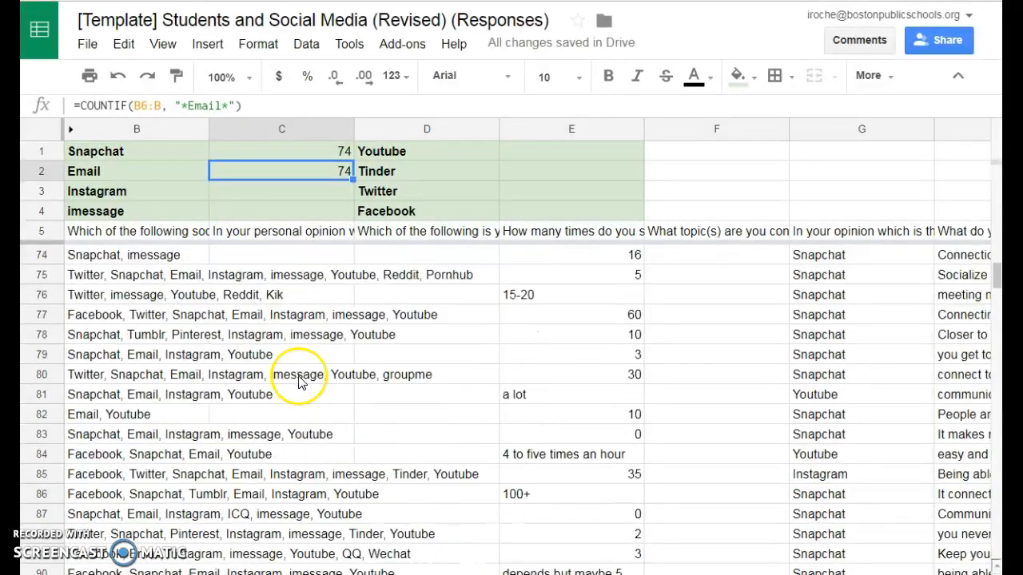
pyautogui.scroll(20, 299, 383)
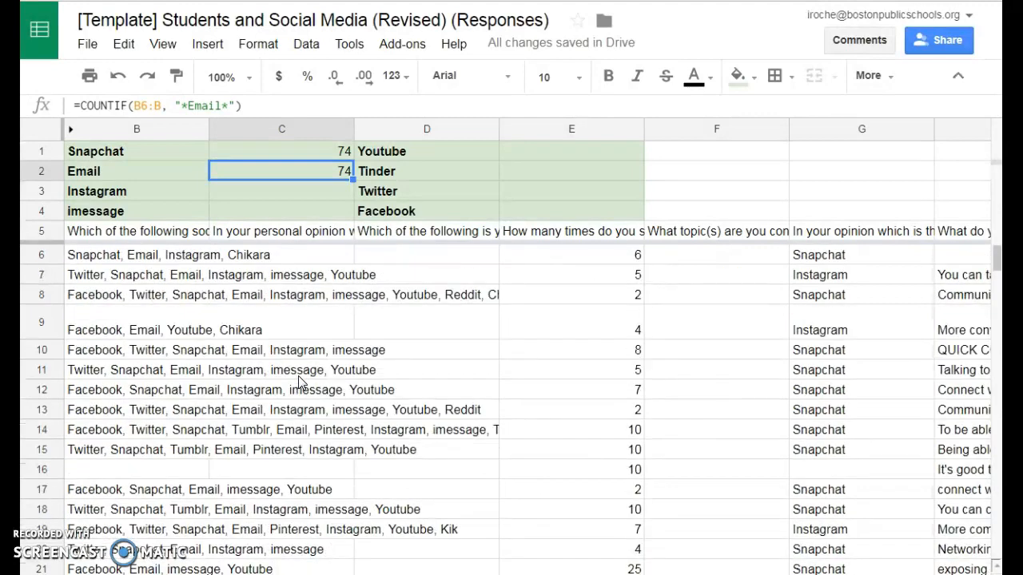
# Copy the Email count formula from C2 and paste it into C3 beside Instagram
pyautogui.click(285, 195)
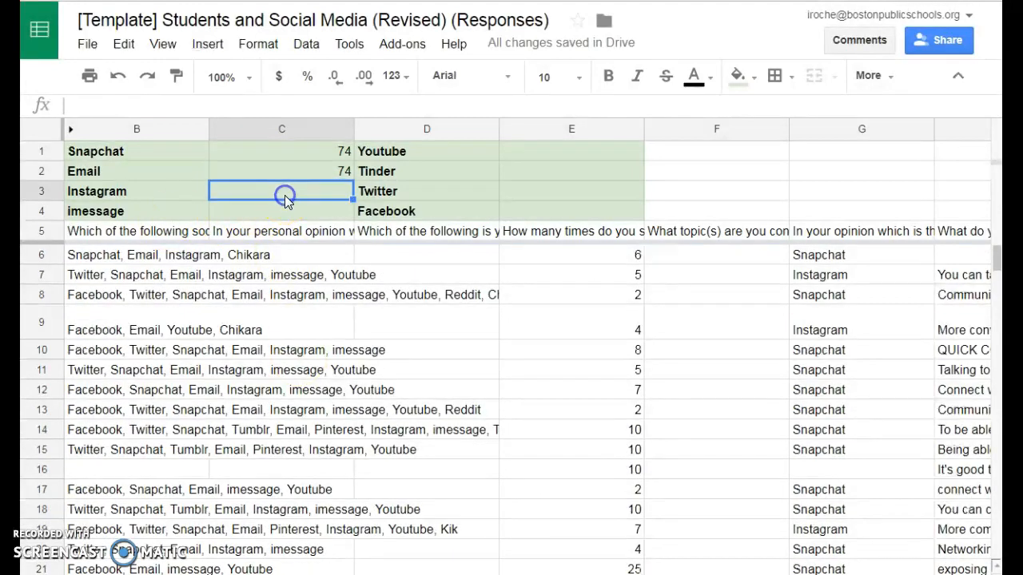
pyautogui.click(310, 171)
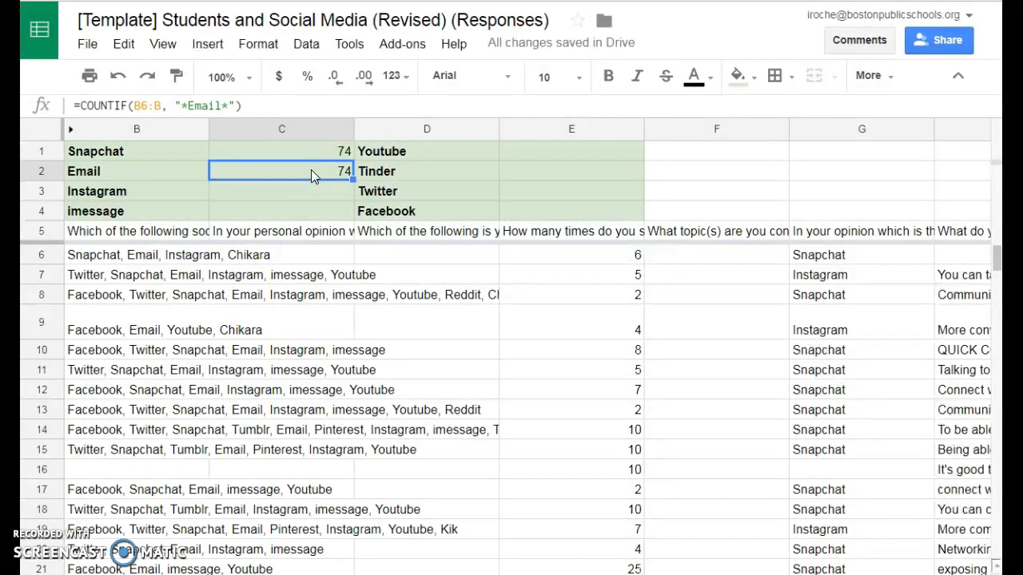
pyautogui.hotkey('ctrl', 'c')
pyautogui.click(297, 190)
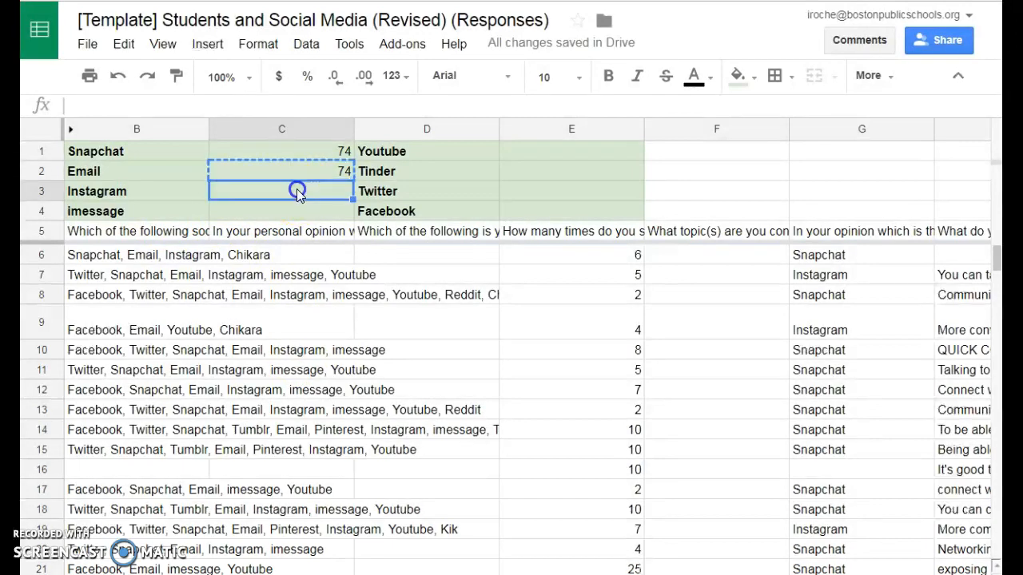
pyautogui.hotkey('ctrl', 'v')
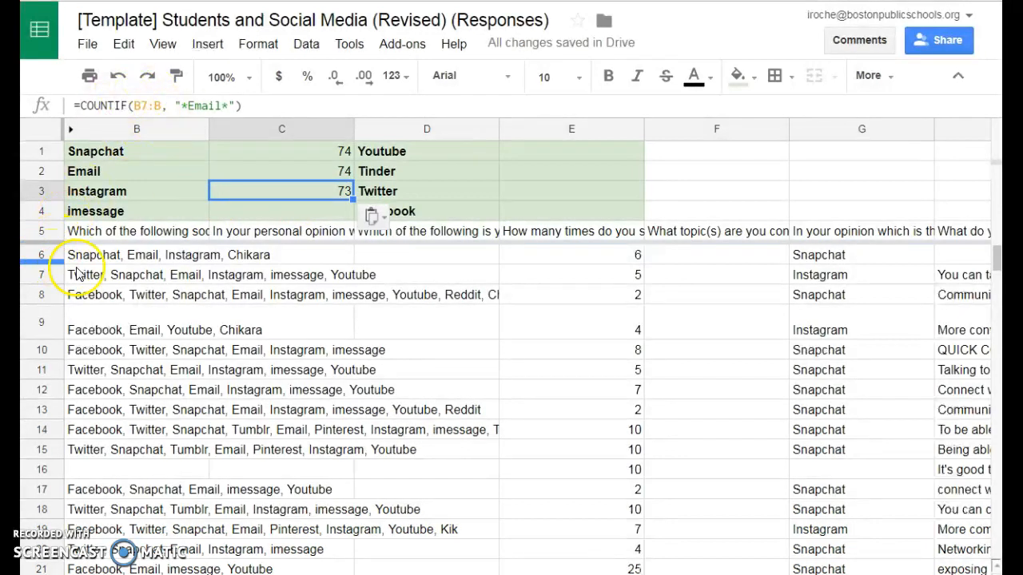
# Set C3's COUNTIF range to B6:B and its search term to Instagram, keeping the asterisks
pyautogui.click(144, 105)
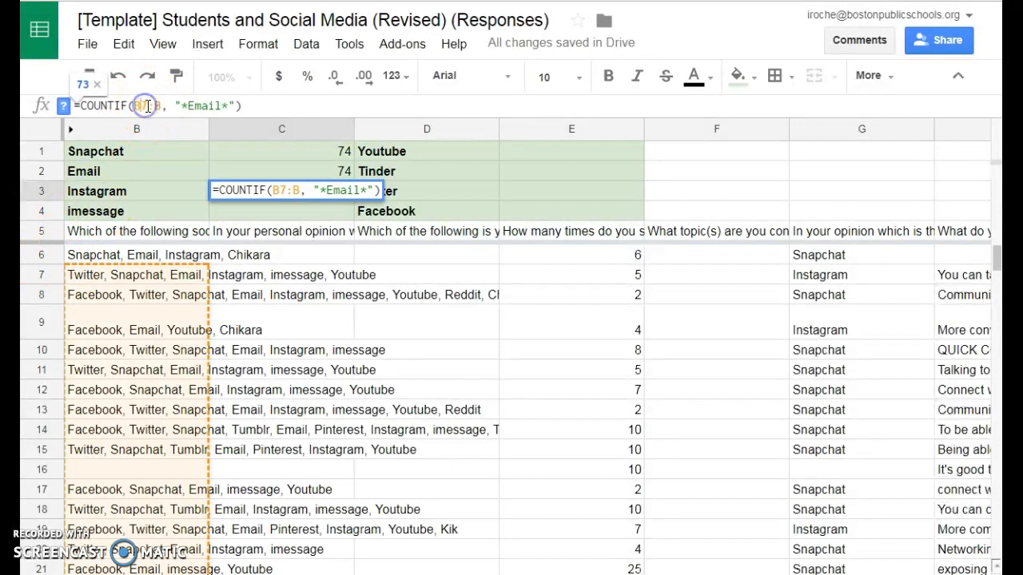
pyautogui.press('BackSpace')
pyautogui.write('6')
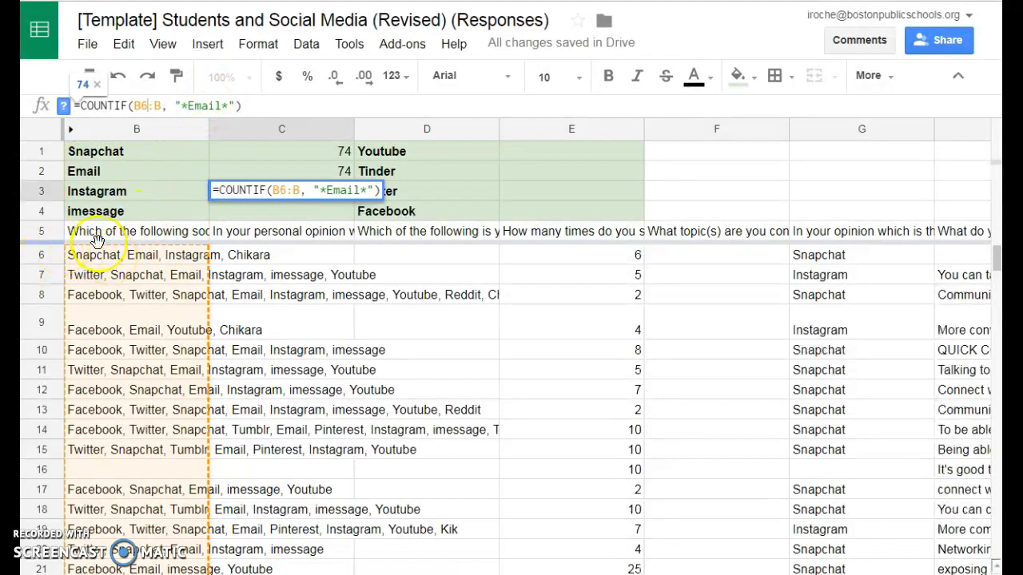
pyautogui.click(187, 106)
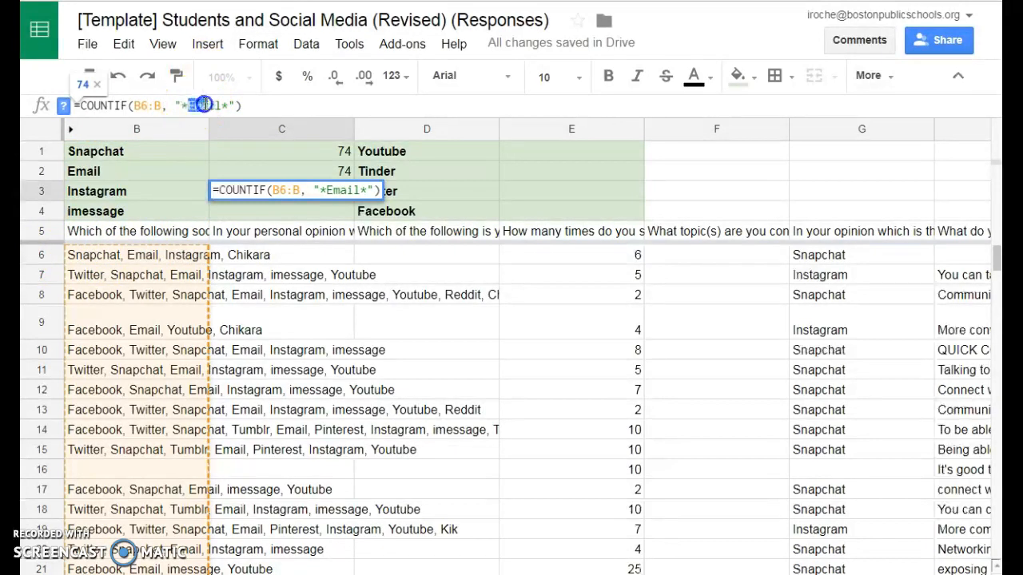
pyautogui.write('Instagram')
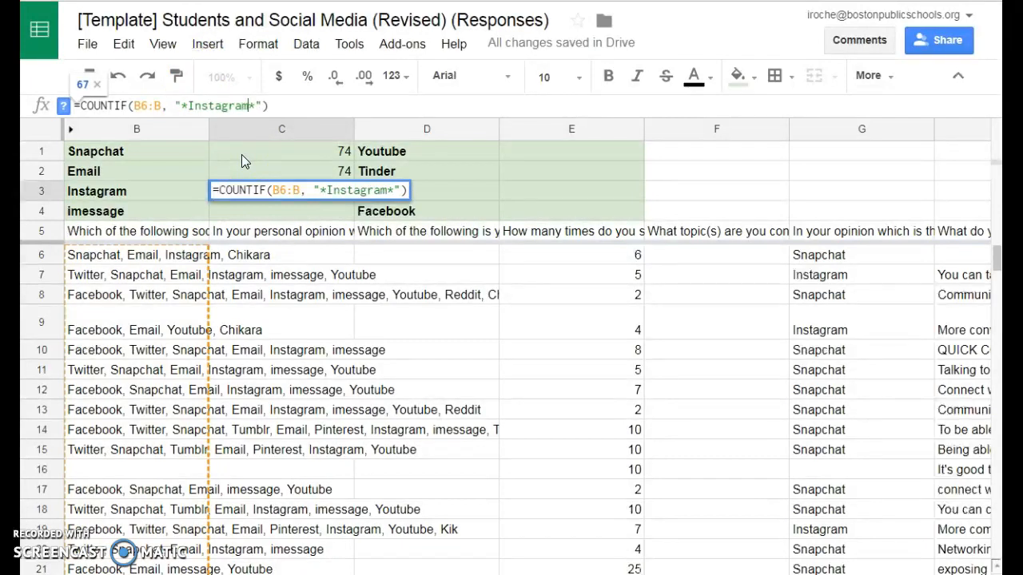
pyautogui.click(308, 111)
pyautogui.press('Return')
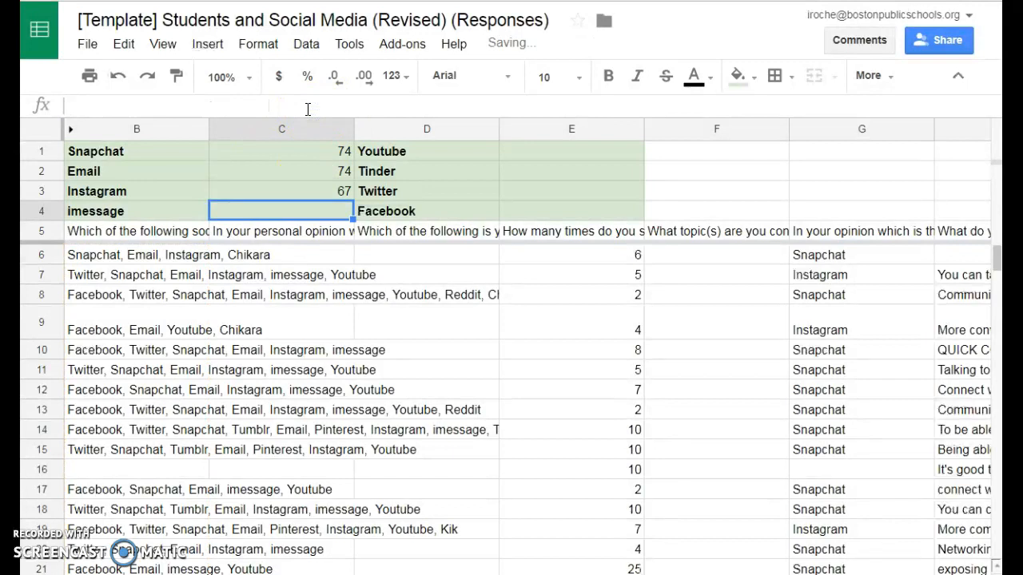
# Copy the Instagram count formula from C3 and paste it into C4 beside imessage
pyautogui.click(266, 197)
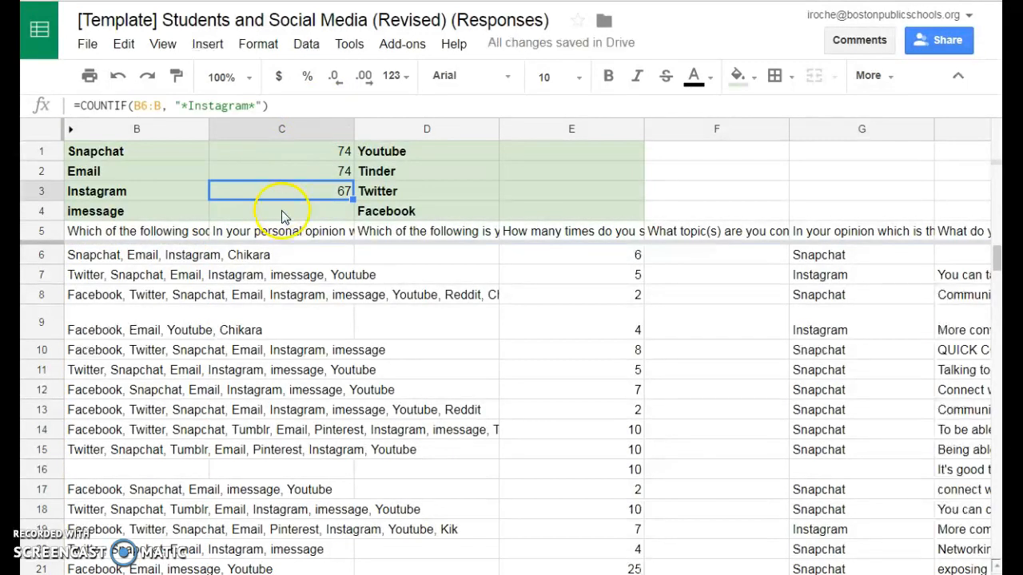
pyautogui.click(283, 213)
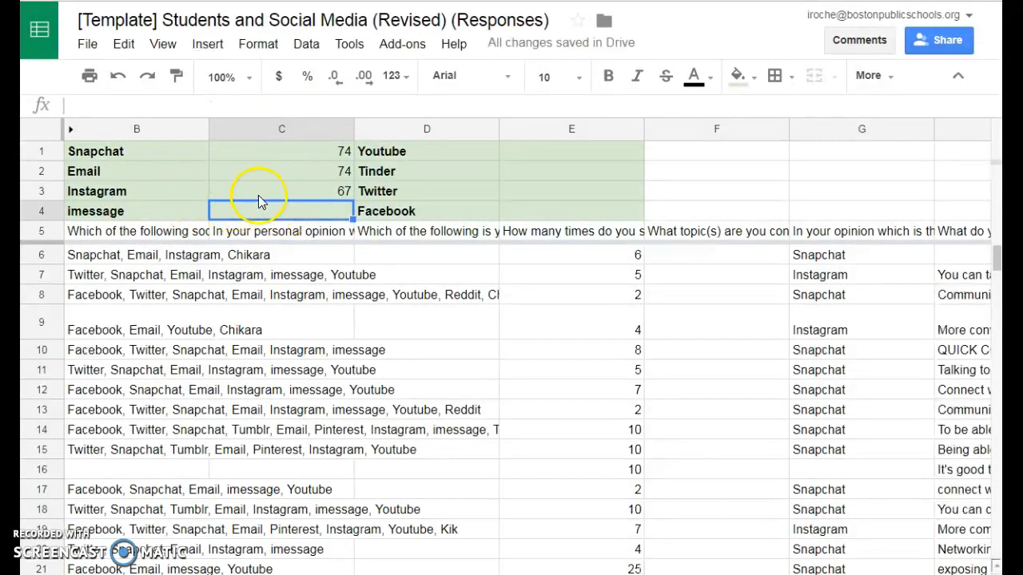
pyautogui.click(259, 194)
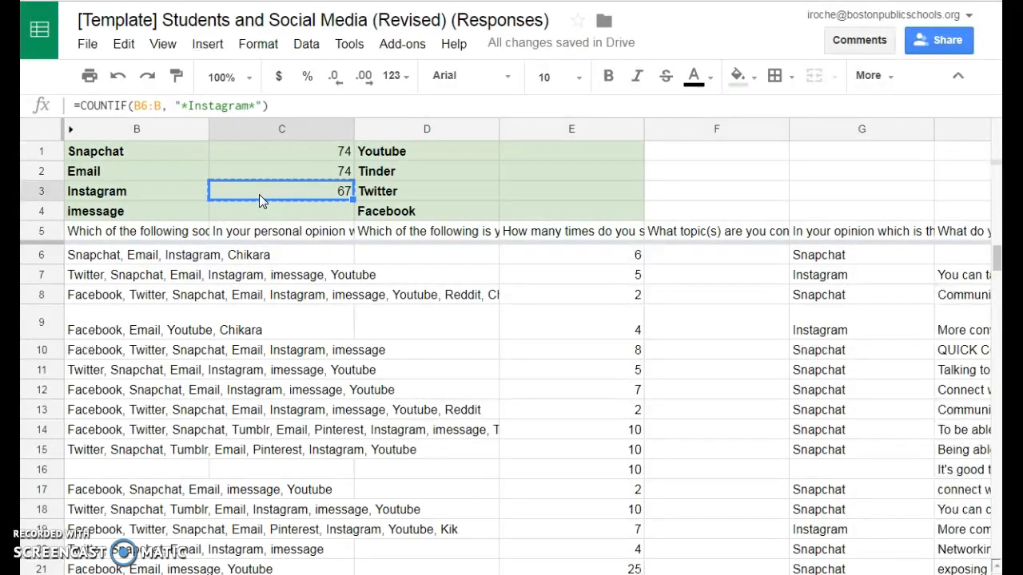
pyautogui.click(258, 205)
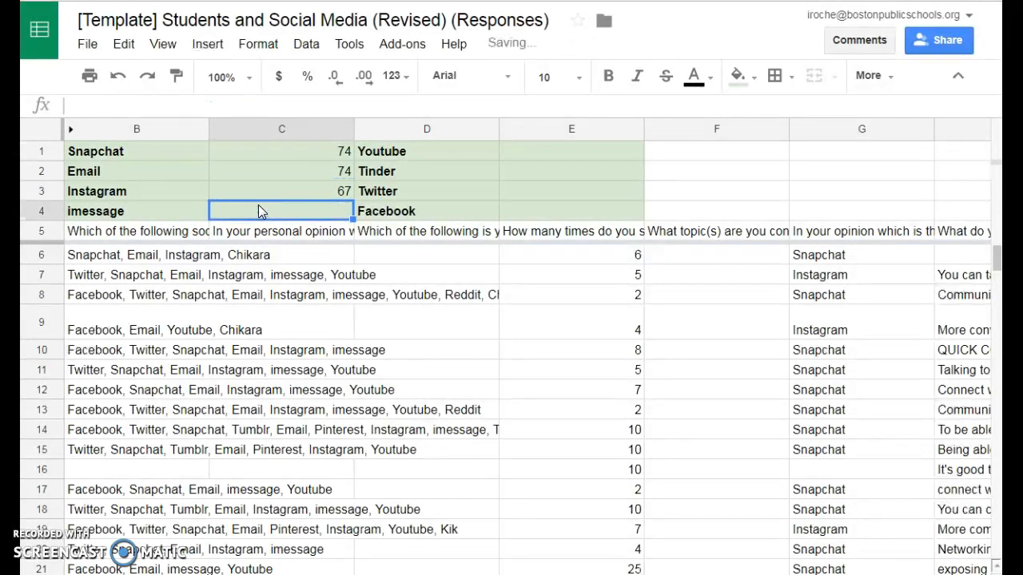
pyautogui.hotkey('ctrl', 'v')
# Set C4's COUNTIF range to B6:B and its search term to imessage, keeping the asterisks
pyautogui.click(149, 106)
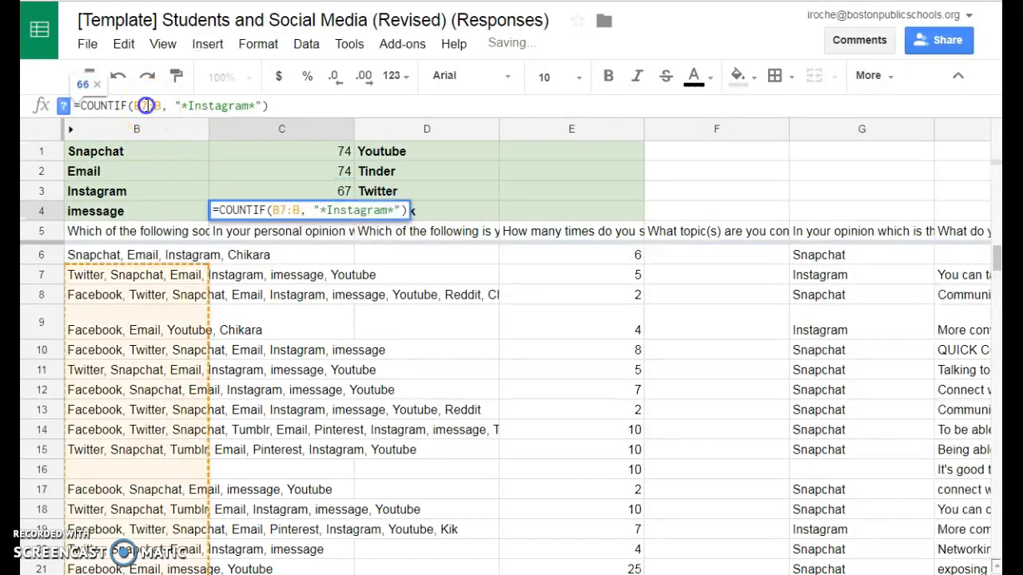
pyautogui.press('BackSpace')
pyautogui.write('6')
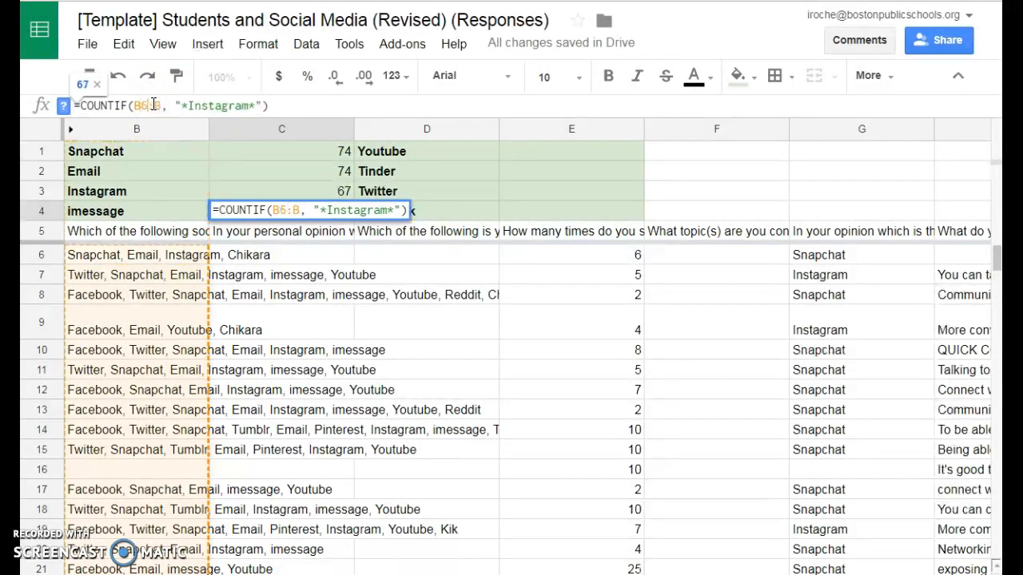
pyautogui.moveTo(181, 105); pyautogui.dragTo(250, 107)
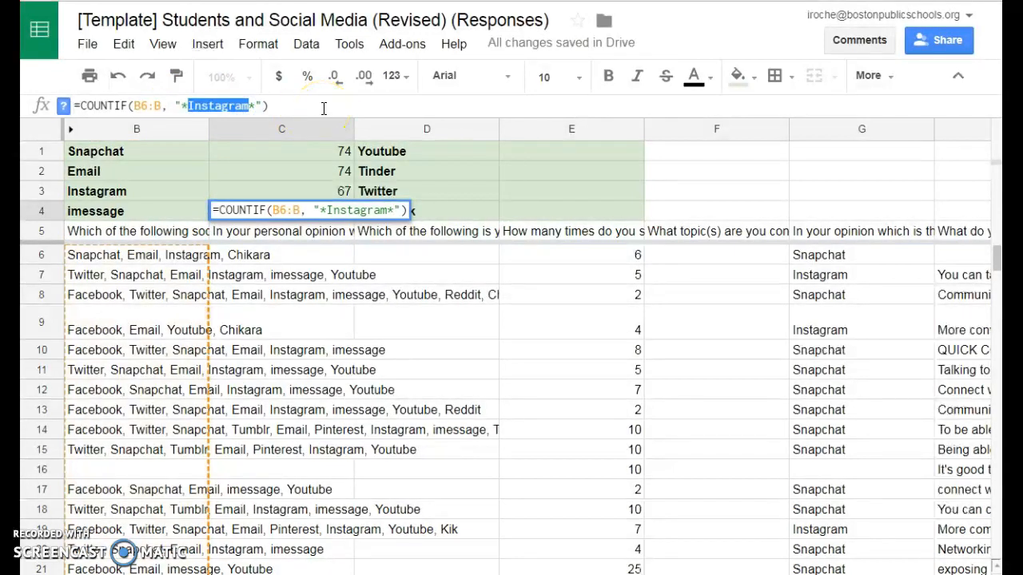
pyautogui.write('imessage')
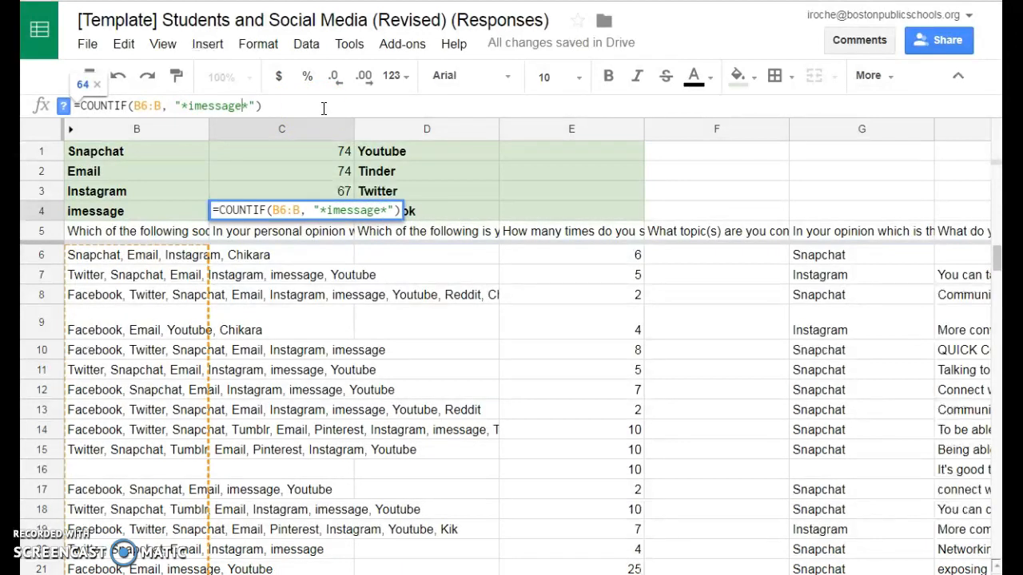
pyautogui.press('Return')
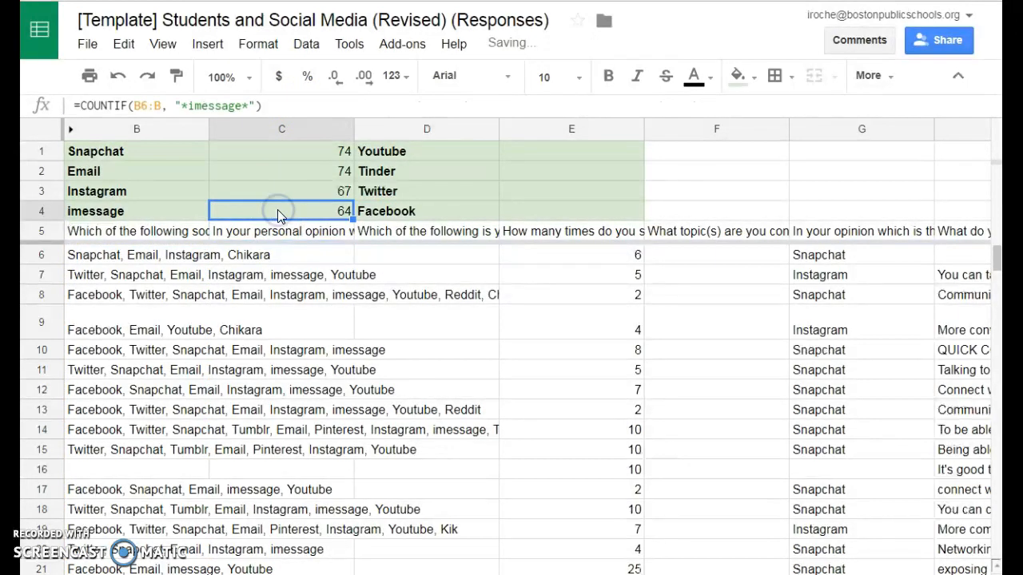
# Copy the imessage count formula from C4 and paste it into E2 beside Tinder
pyautogui.click(433, 173)
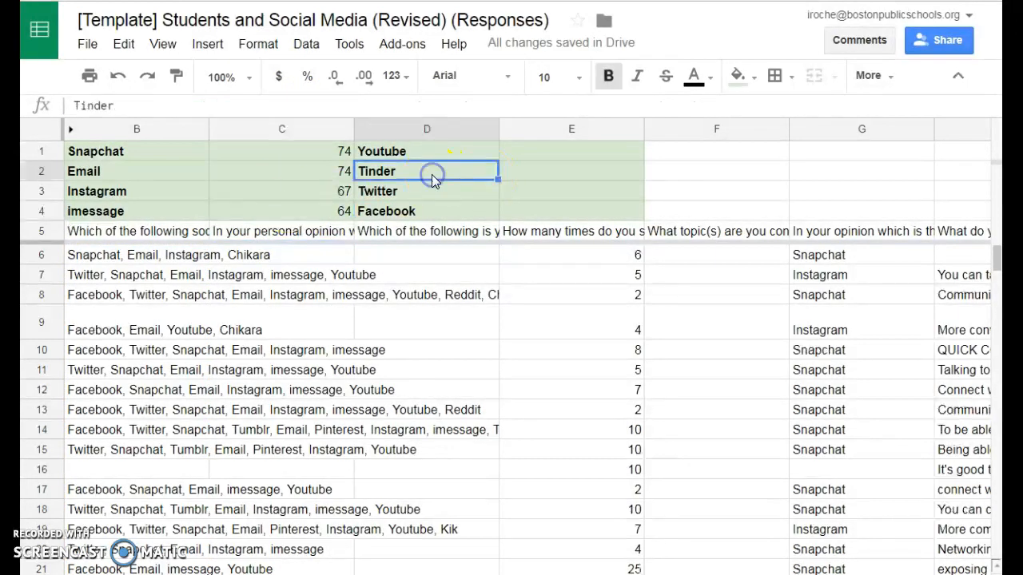
pyautogui.click(287, 217)
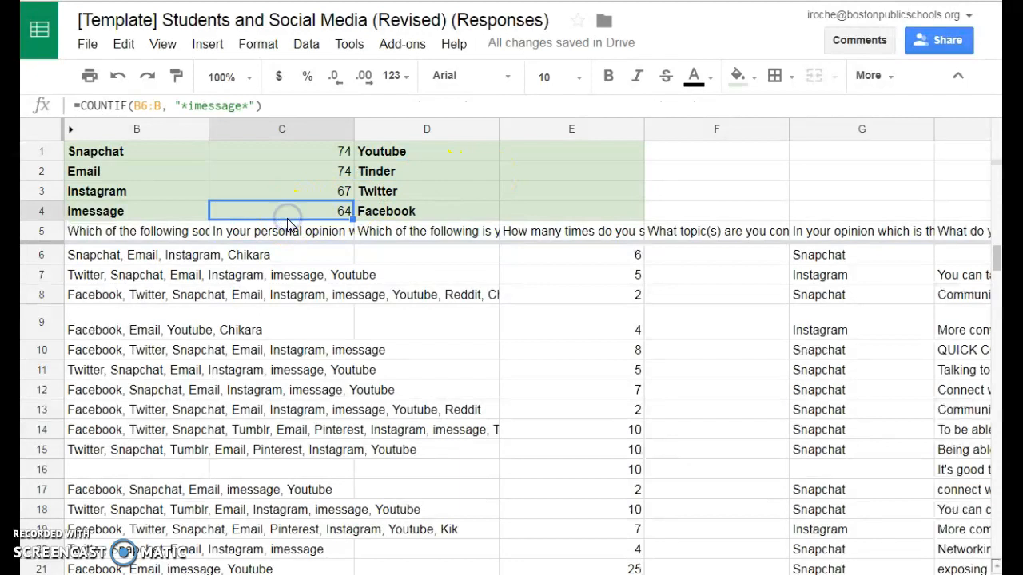
pyautogui.hotkey('ctrl', 'c')
pyautogui.click(528, 170)
pyautogui.hotkey('ctrl', 'v')
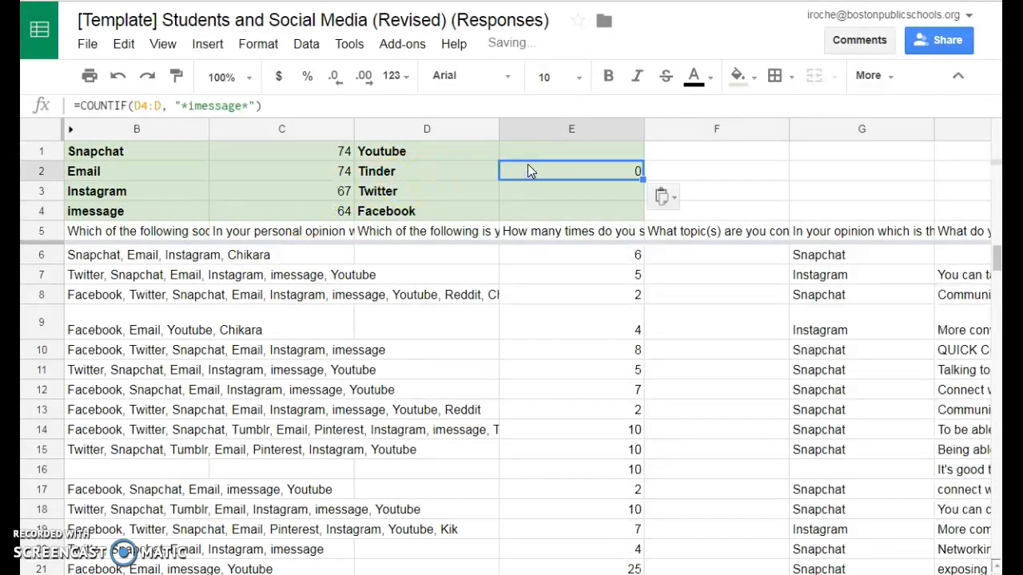
# Set E2's COUNTIF range to B6:B and its search term to Tinder, keeping the asterisks
pyautogui.click(160, 106)
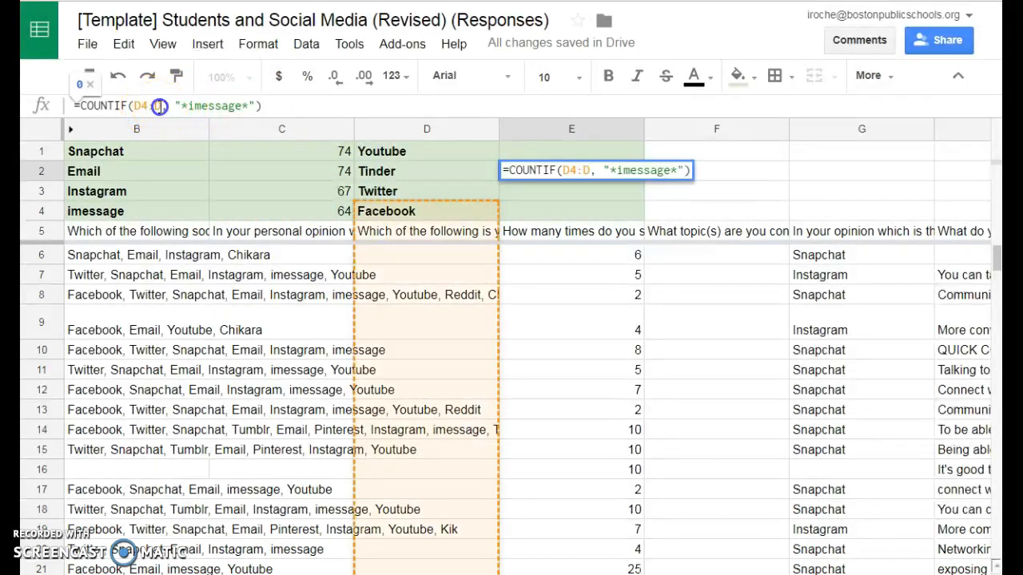
pyautogui.write('B')
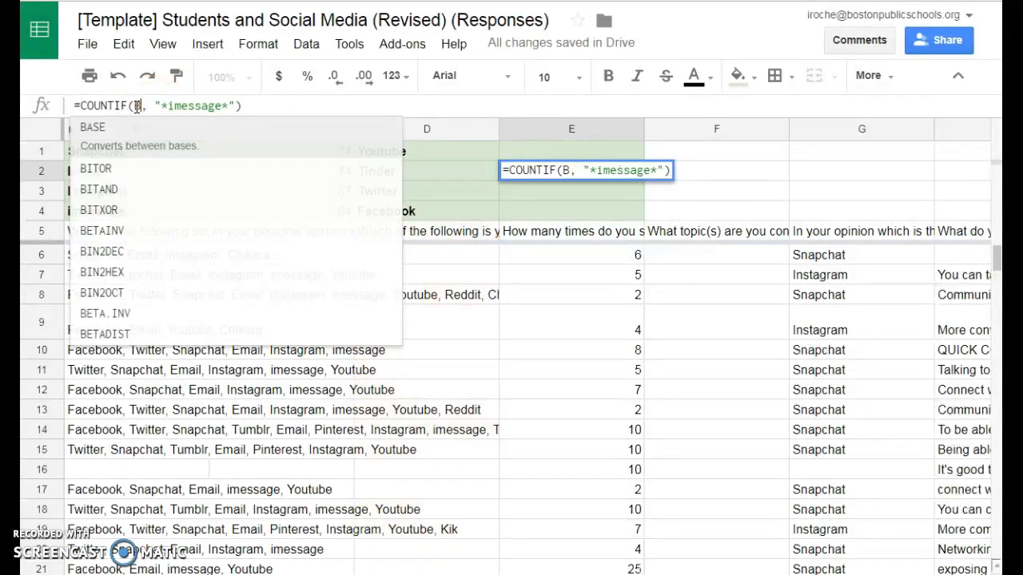
pyautogui.write('6:B')
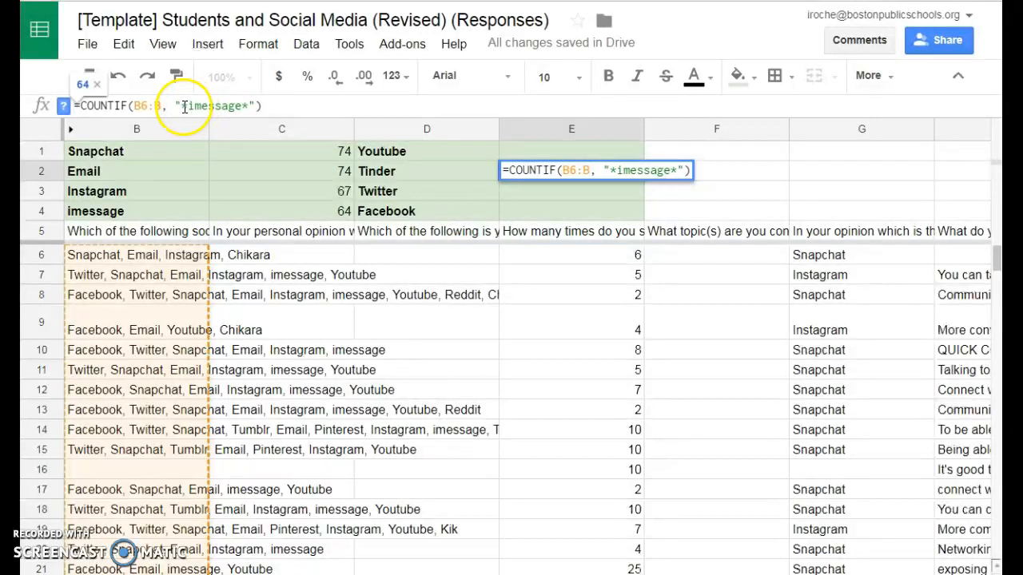
pyautogui.moveTo(188, 107); pyautogui.dragTo(242, 108)
pyautogui.write('T')
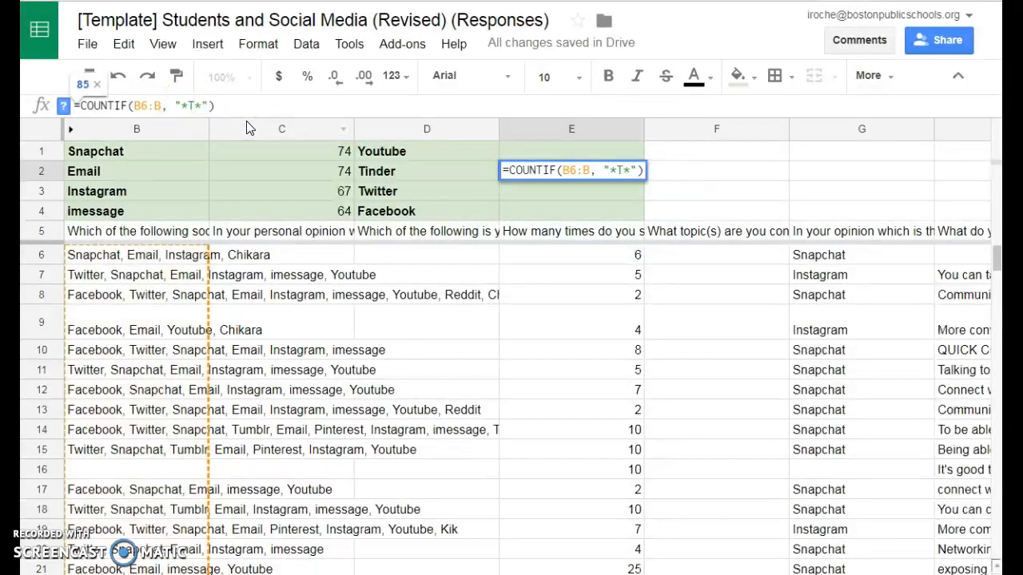
pyautogui.write('inder')
pyautogui.click(258, 106)
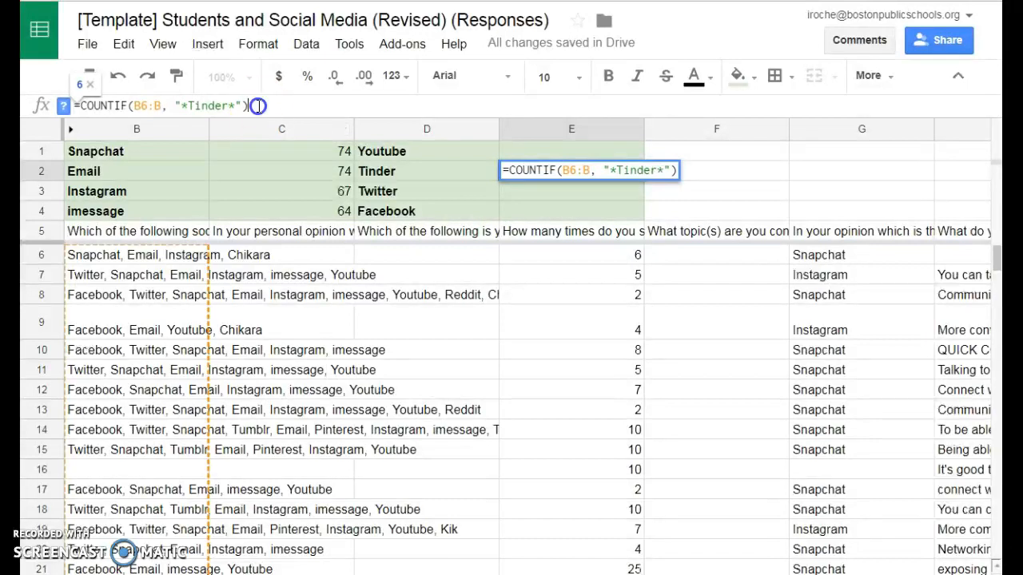
pyautogui.press('Return')
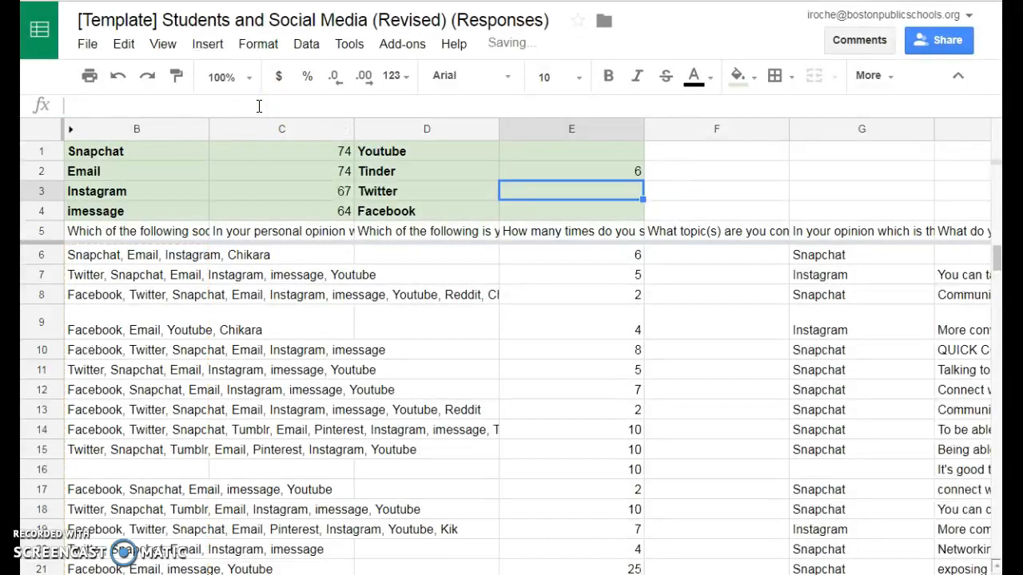
# Narrow columns C, E, D and B so the platform names and their counts sit closer together
pyautogui.click(457, 175)
pyautogui.click(544, 173)
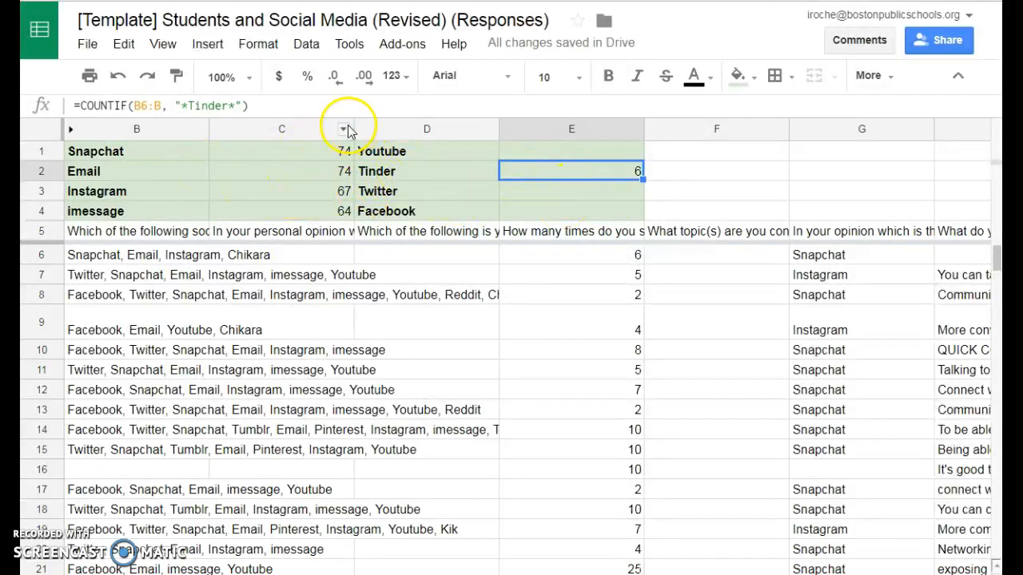
pyautogui.moveTo(354, 128); pyautogui.dragTo(260, 128)
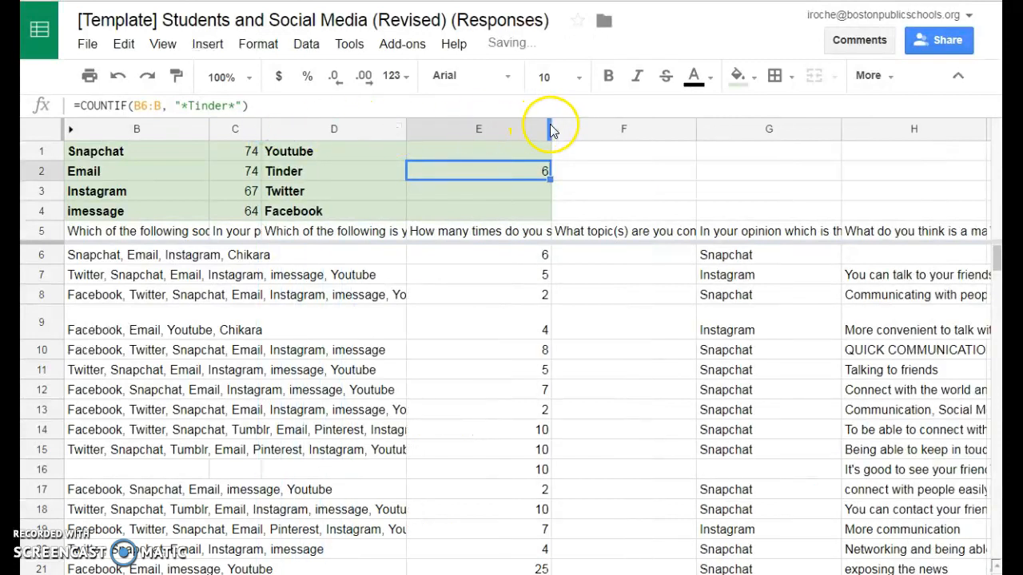
pyautogui.moveTo(548, 127); pyautogui.dragTo(477, 136)
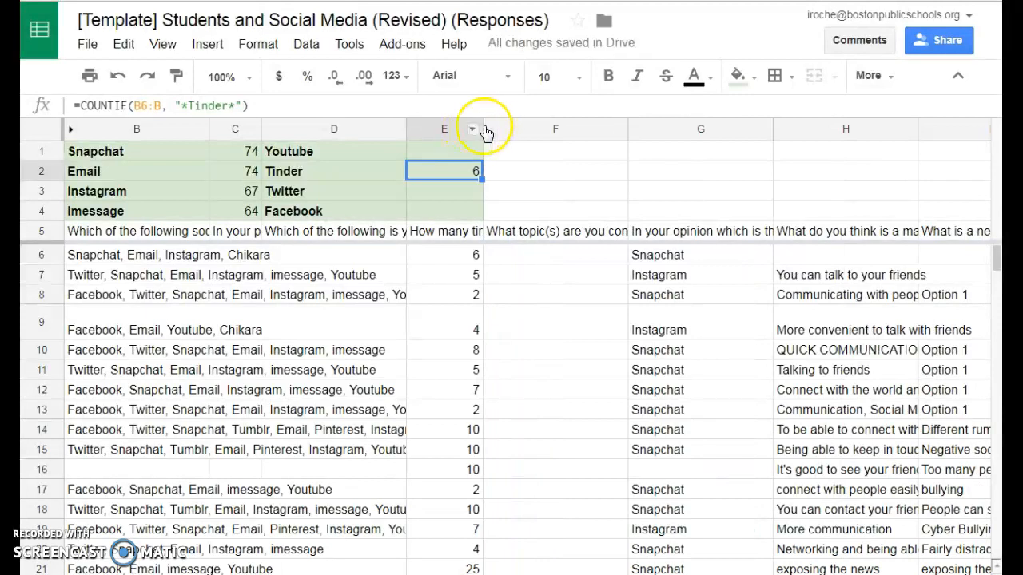
pyautogui.moveTo(404, 131); pyautogui.dragTo(348, 129)
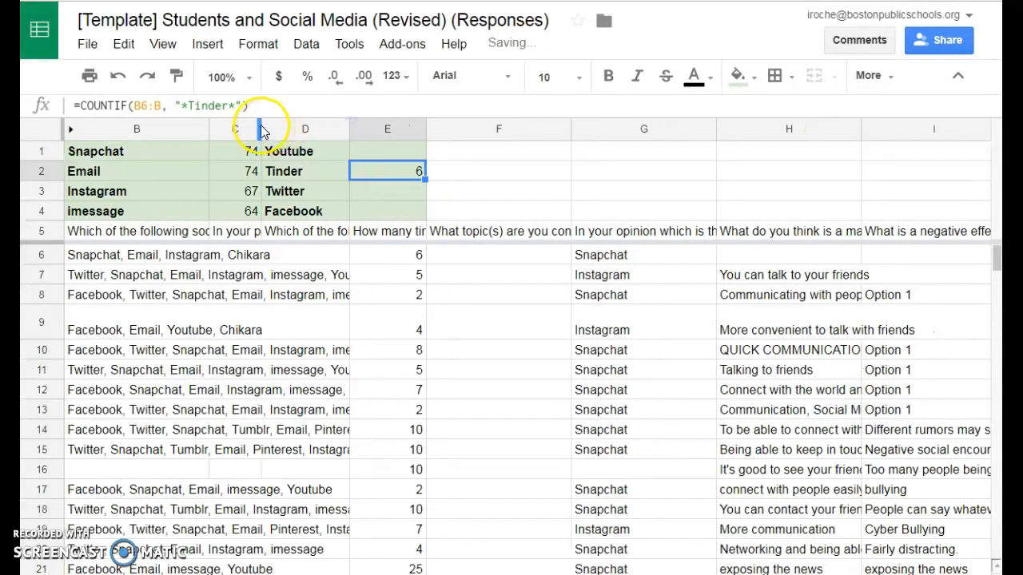
pyautogui.moveTo(207, 126); pyautogui.dragTo(161, 134)
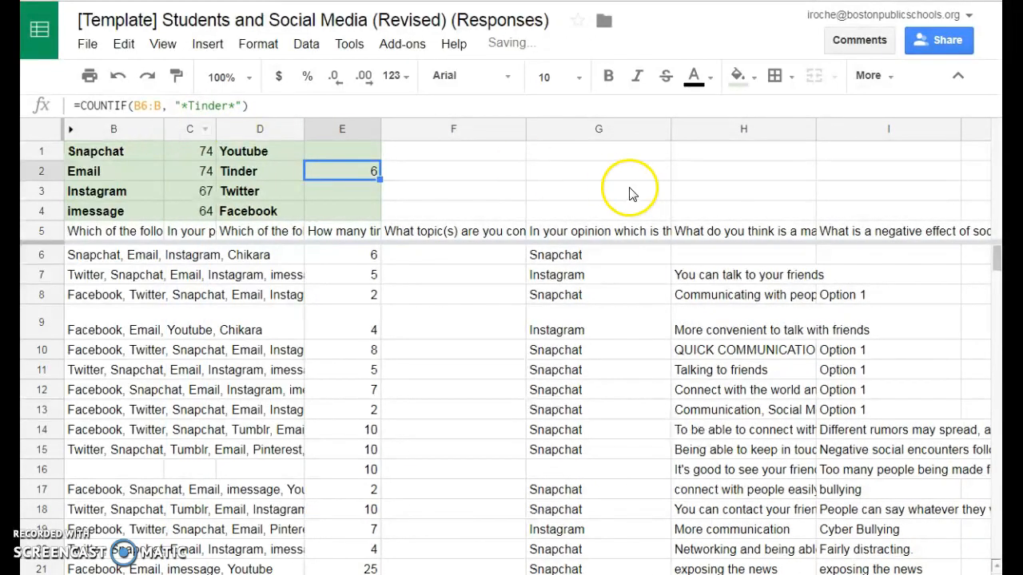